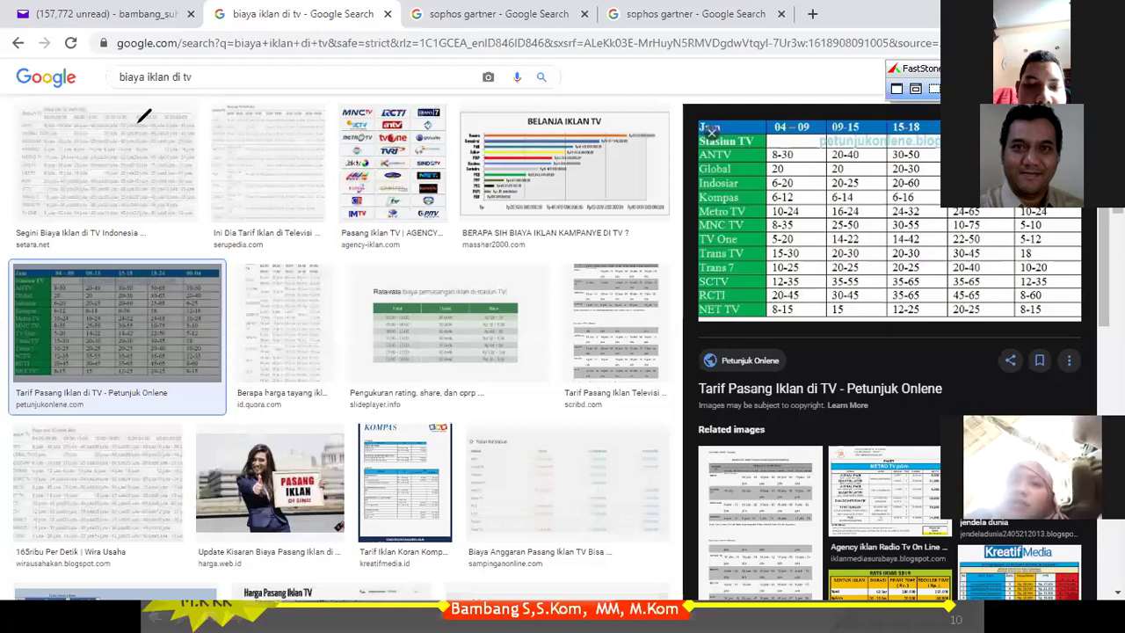
Handwrite the word "hosting" in red over the upper part of the image search results
mouse_move(132, 119)
left_mouse_down()
mouse_move(134, 160)
mouse_move(155, 166)
left_mouse_up()
left_click_drag(168, 145, 168, 146)
left_click_drag(200, 140, 186, 165)
mouse_move(220, 132)
left_mouse_down()
mouse_move(216, 165)
mouse_move(230, 142)
left_mouse_up()
mouse_move(240, 145)
left_mouse_down()
mouse_move(242, 167)
mouse_move(280, 167)
mouse_move(279, 189)
left_mouse_up()
left_click(292, 150)
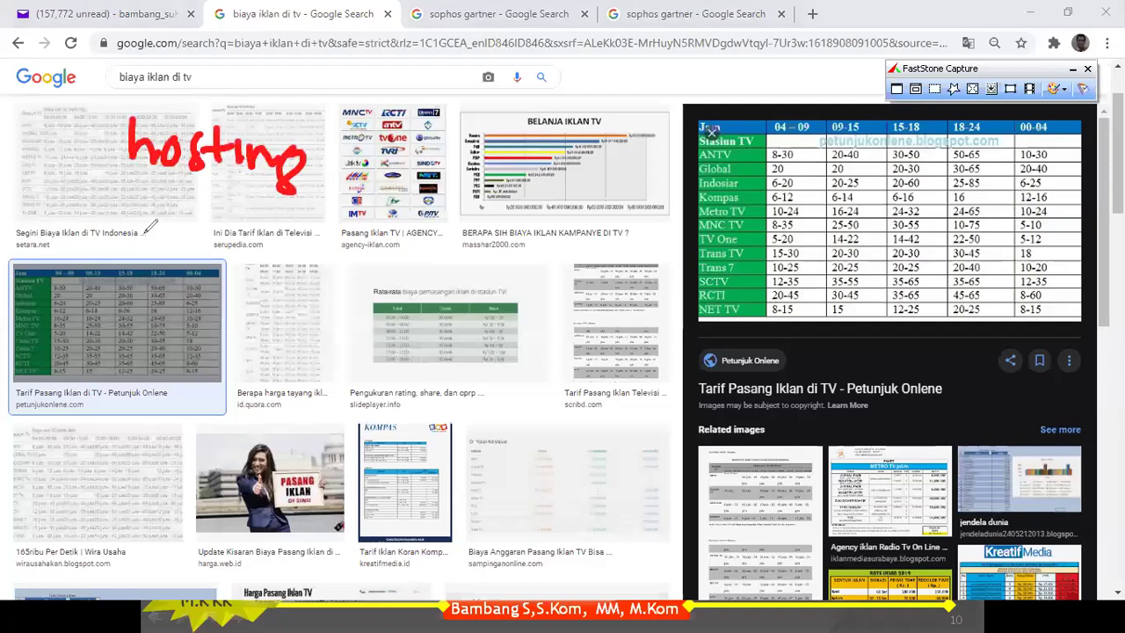
Handwrite the word "domain" in red directly beneath "hosting"
left_click_drag(145, 198, 107, 239)
left_click_drag(145, 189, 141, 251)
left_click_drag(180, 221, 176, 221)
left_click_drag(198, 226, 255, 250)
mouse_move(279, 211)
left_mouse_down()
mouse_move(263, 254)
mouse_move(301, 258)
left_mouse_up()
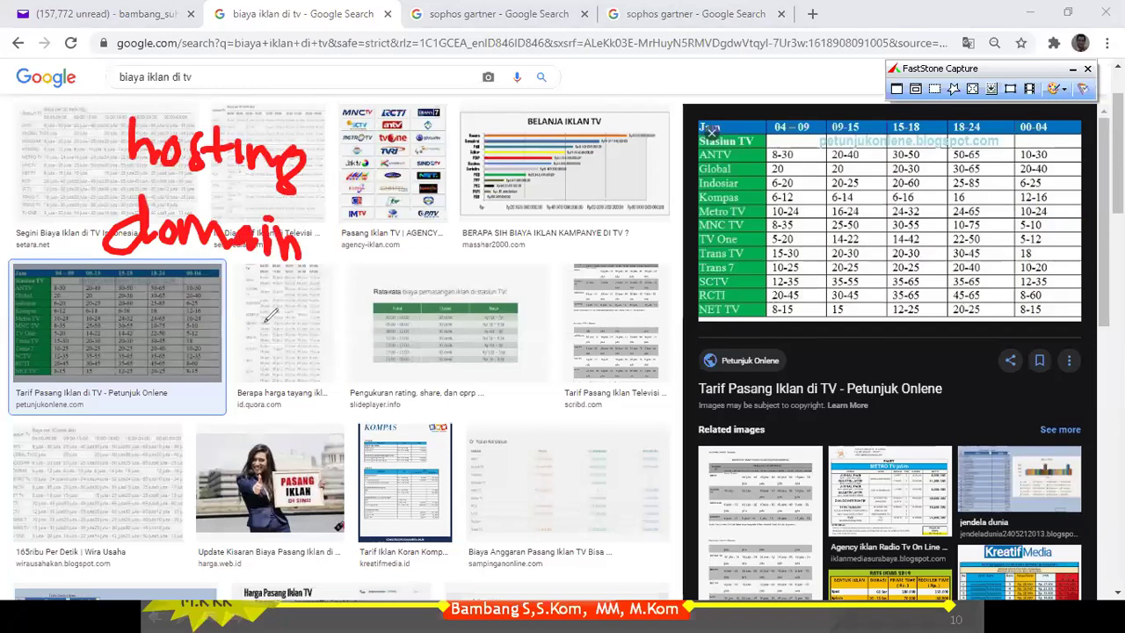
Handwrite the storage sizes below "domain", with "512 MB" at the end of the line
left_click_drag(255, 293, 256, 342)
left_click_drag(266, 298, 265, 337)
mouse_move(308, 295)
left_mouse_down()
mouse_move(283, 322)
mouse_move(339, 320)
mouse_move(343, 332)
left_mouse_up()
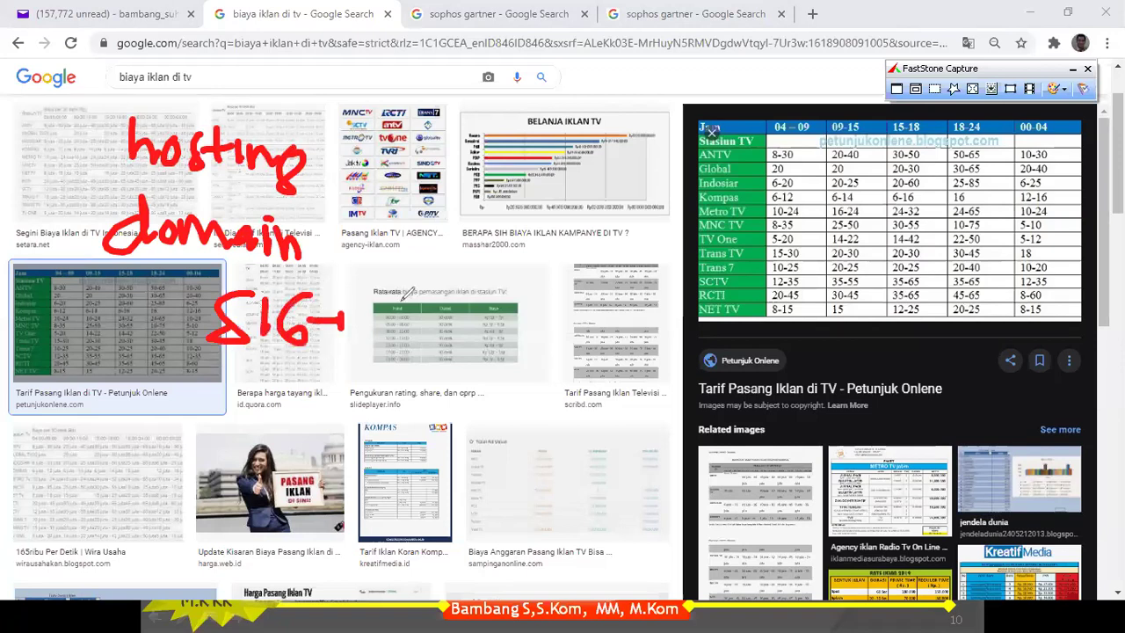
mouse_move(411, 302)
left_mouse_down()
mouse_move(397, 333)
mouse_move(524, 336)
left_mouse_up()
left_click_drag(508, 293, 520, 334)
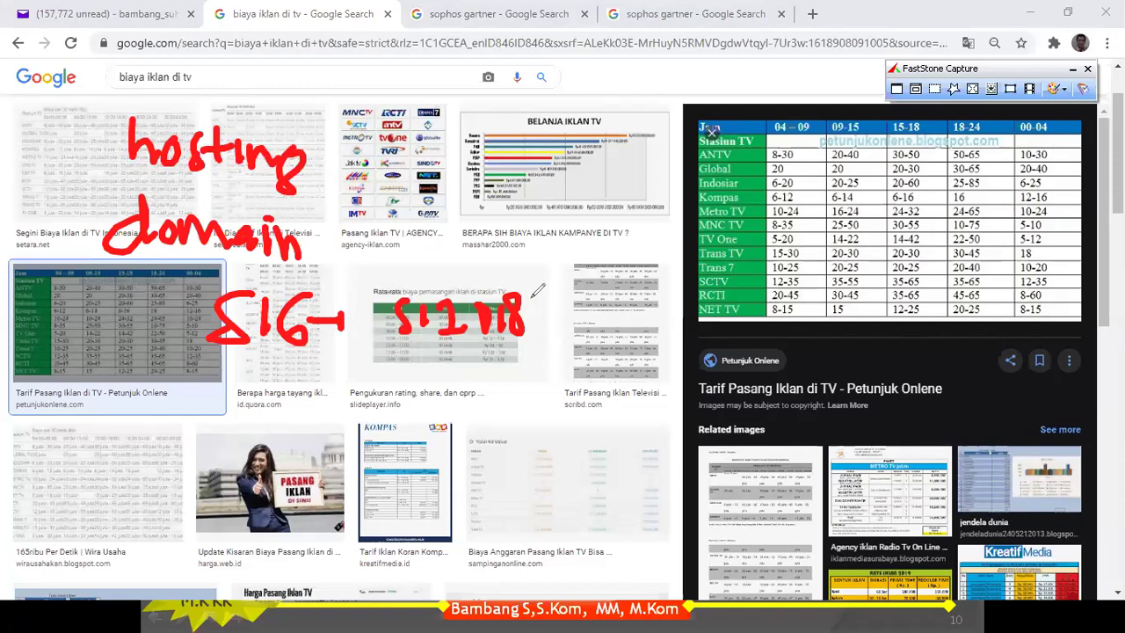
mouse_move(532, 297)
left_mouse_down()
mouse_move(531, 326)
mouse_move(548, 334)
left_mouse_up()
Handwrite "30" and the yearly price "300.000/thn" below the storage sizes, and join the two with a curved line
left_click_drag(437, 374, 457, 413)
left_click_drag(498, 380, 505, 387)
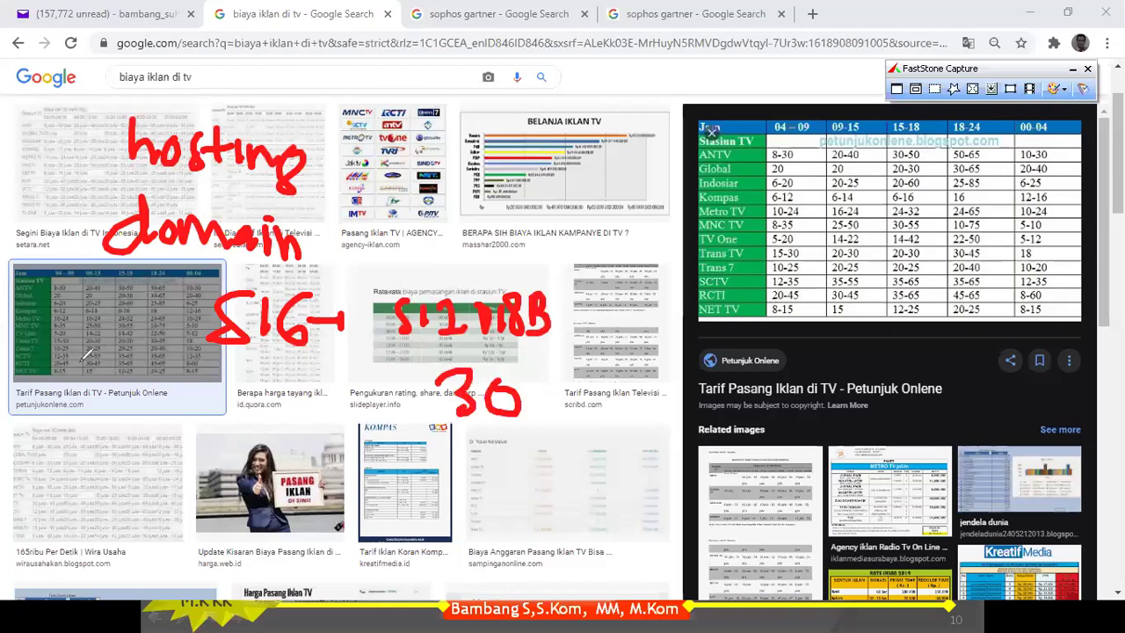
mouse_move(60, 363)
left_mouse_down()
mouse_move(84, 410)
mouse_move(234, 404)
mouse_move(253, 420)
mouse_move(246, 455)
left_mouse_up()
mouse_move(268, 413)
left_mouse_down()
mouse_move(334, 461)
mouse_move(378, 453)
left_mouse_up()
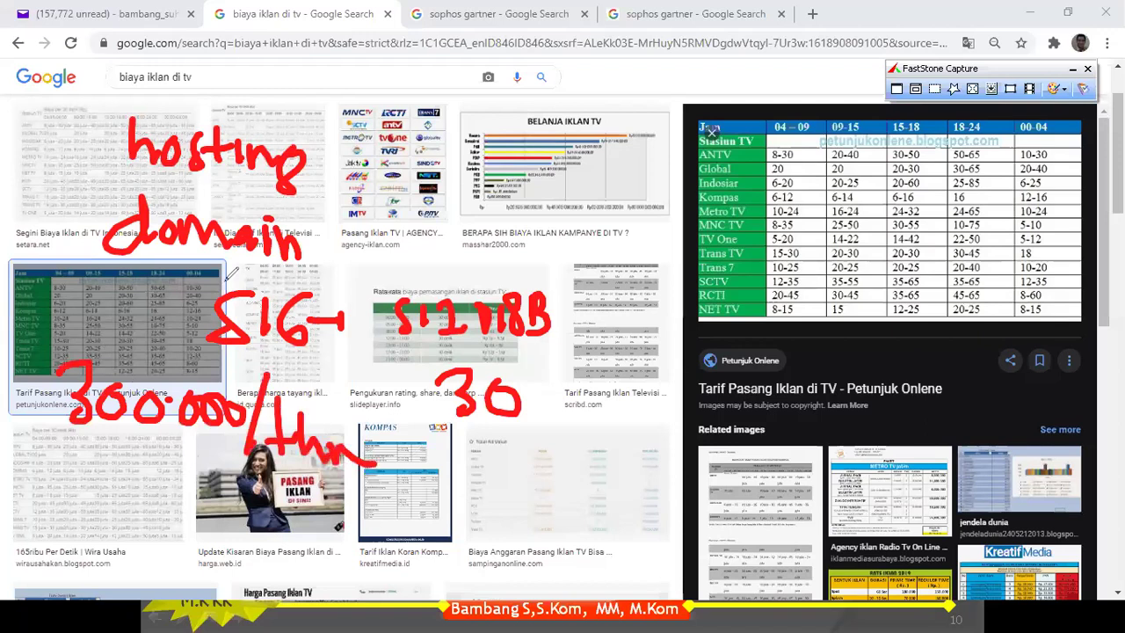
left_click_drag(179, 461, 443, 428)
Circle the words "hosting" and "domain" in red and handwrite another price below the "30"
left_click_drag(63, 145, 316, 140)
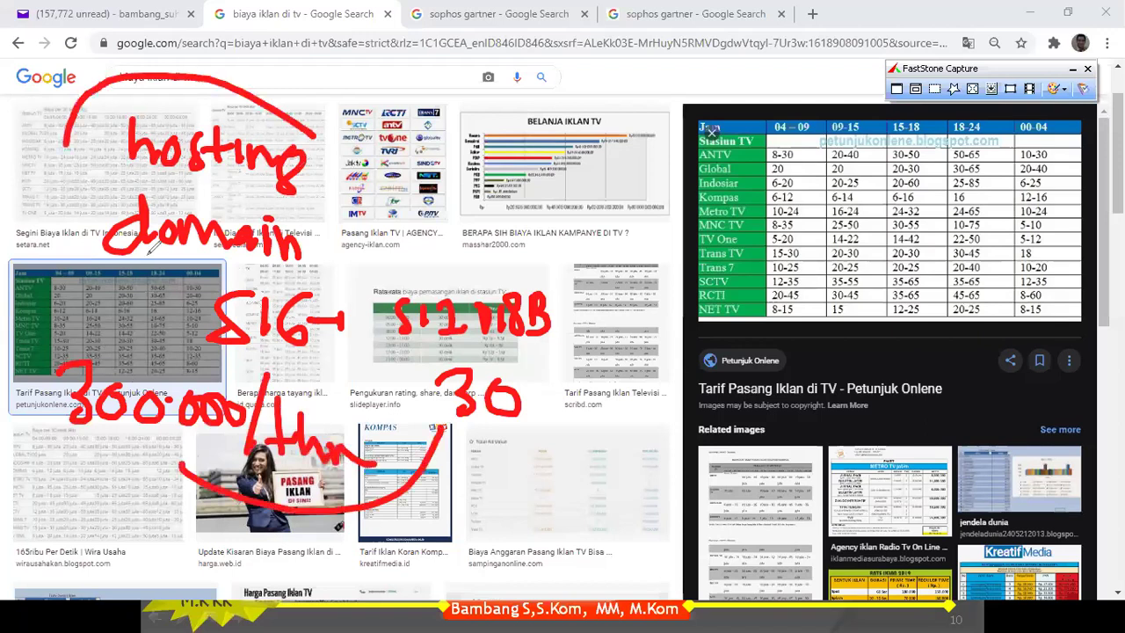
mouse_move(66, 151)
left_mouse_down()
mouse_move(294, 256)
mouse_move(315, 138)
left_mouse_up()
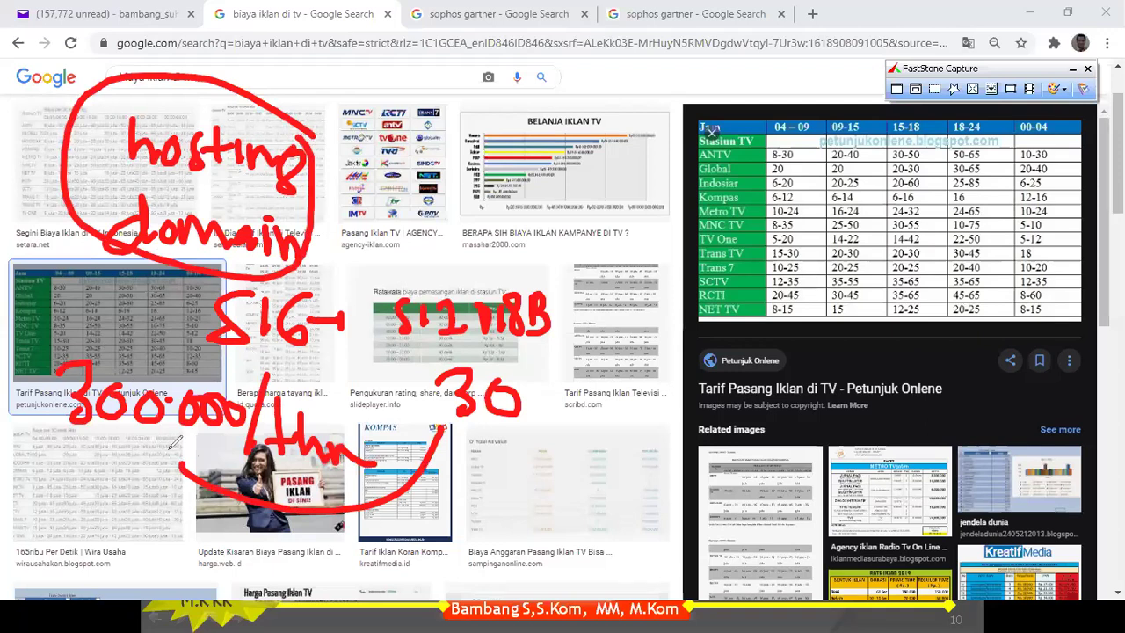
left_click_drag(490, 459, 485, 482)
mouse_move(508, 460)
left_mouse_down()
mouse_move(502, 477)
mouse_move(605, 455)
left_mouse_up()
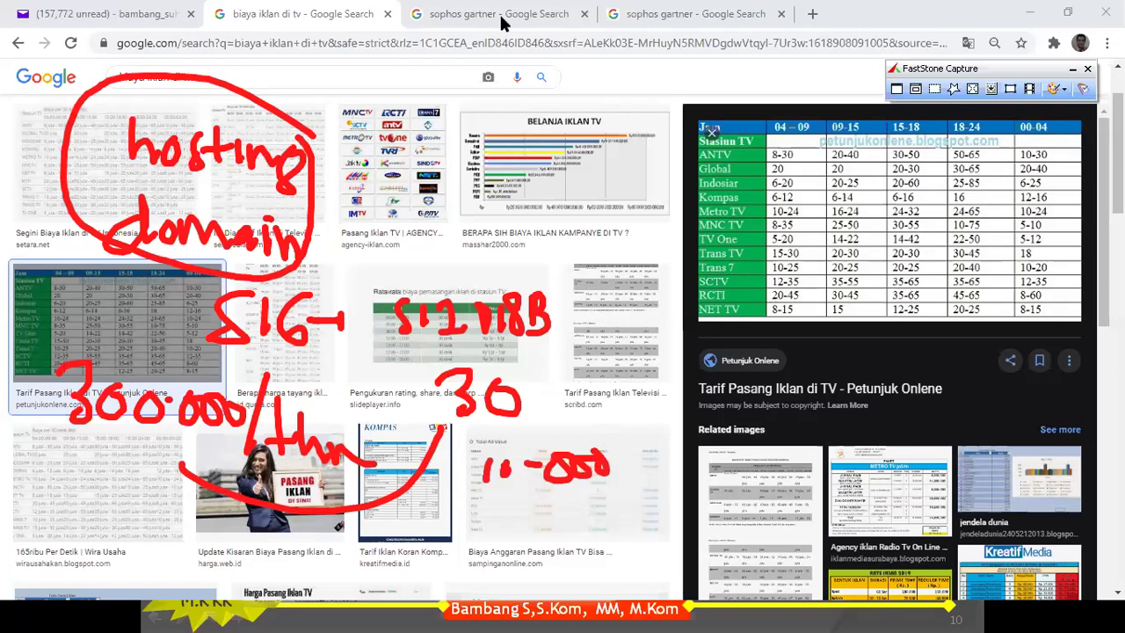
Log in to cPanel at cpanel.panducipta.com with the saved credentials and clear the handwritten annotations from the screen
key("ctrl+Tab")
left_click(224, 43)
type("c")
left_click(263, 167)
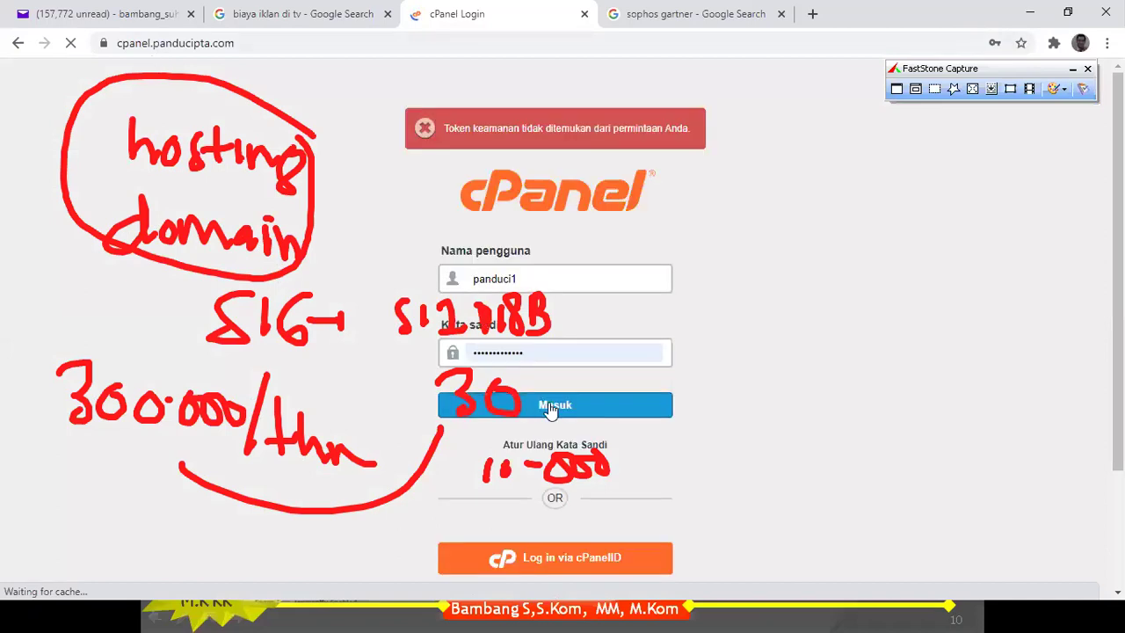
left_click(548, 405)
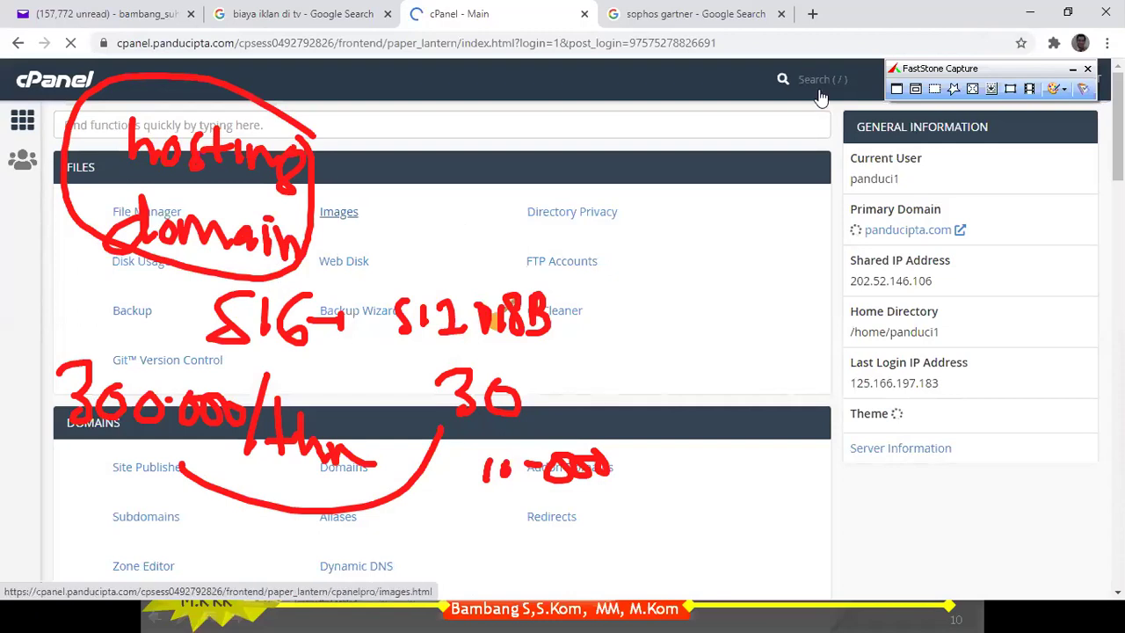
key("Escape")
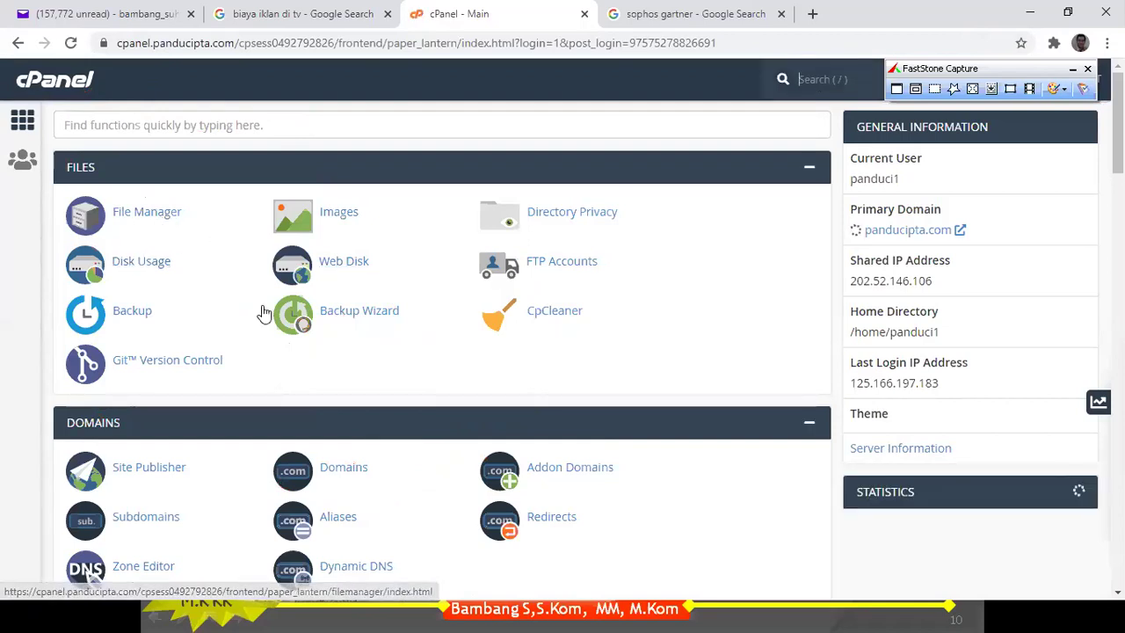
Open the Forums category of the Softaculous Apps Installer in a new tab and switch it to the E-Commerce scripts
scroll(263, 313, "down", 2)
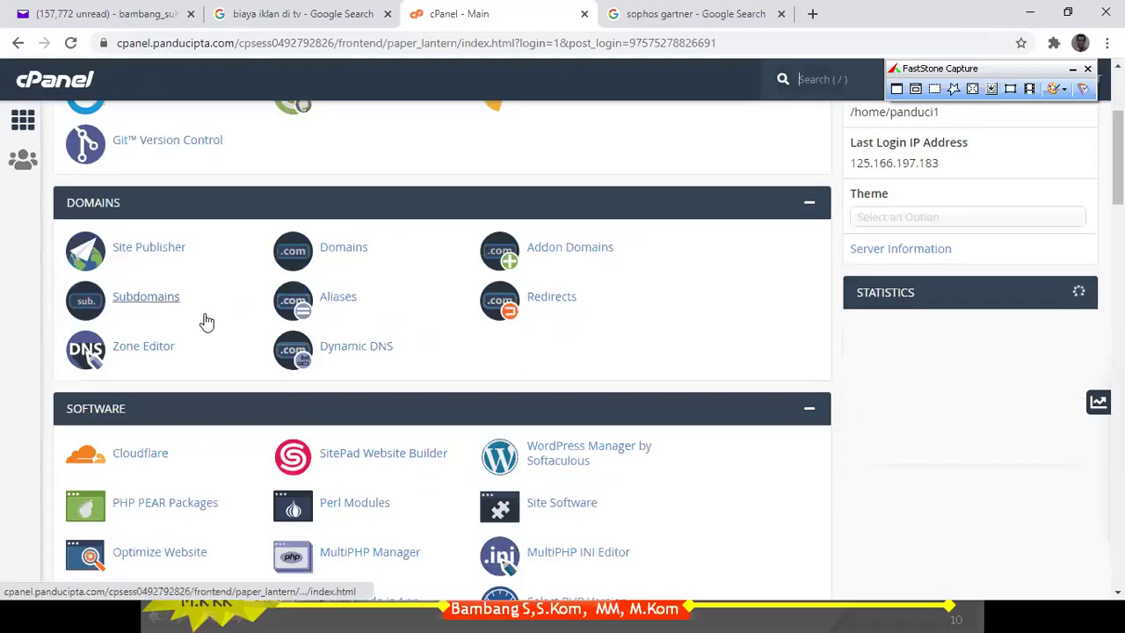
scroll(206, 319, "down", 1)
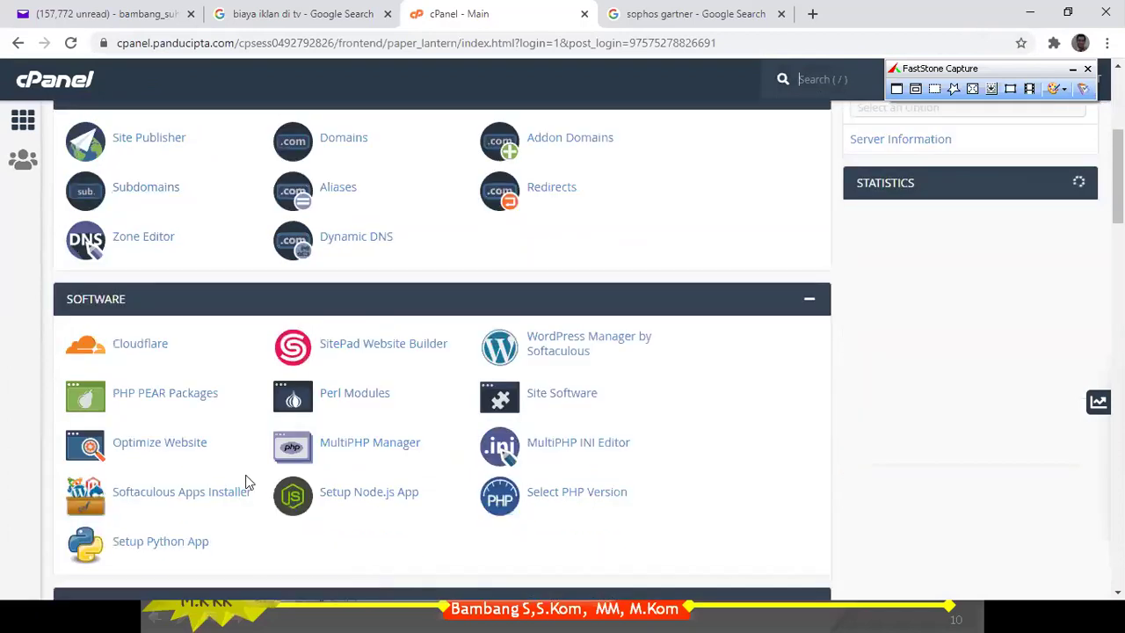
scroll(216, 442, "down", 1)
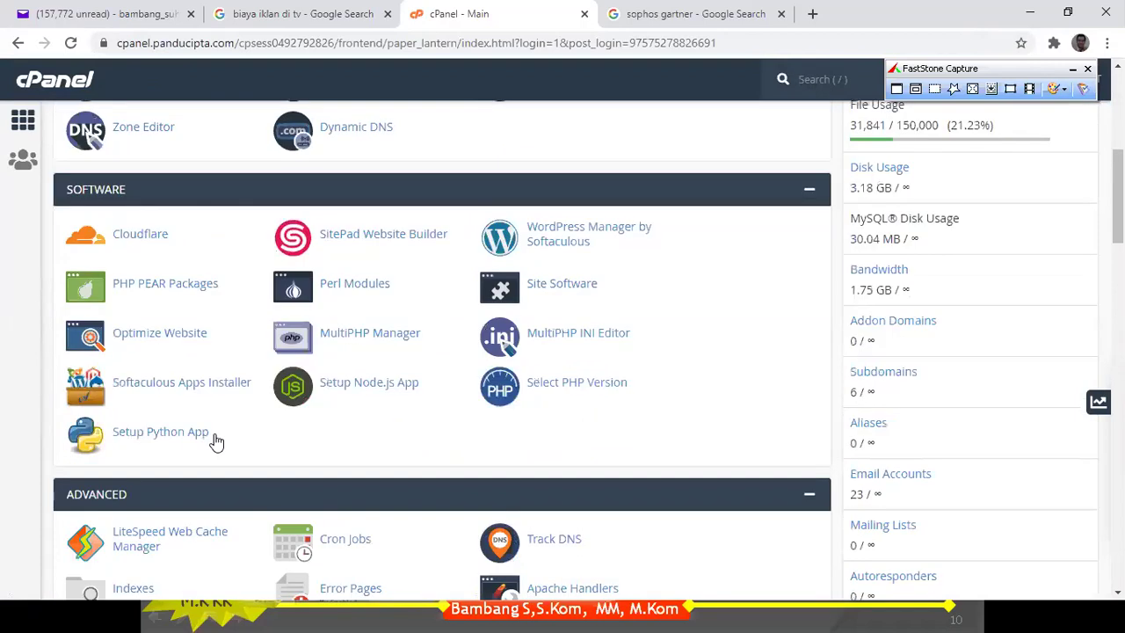
scroll(292, 448, "down", 2)
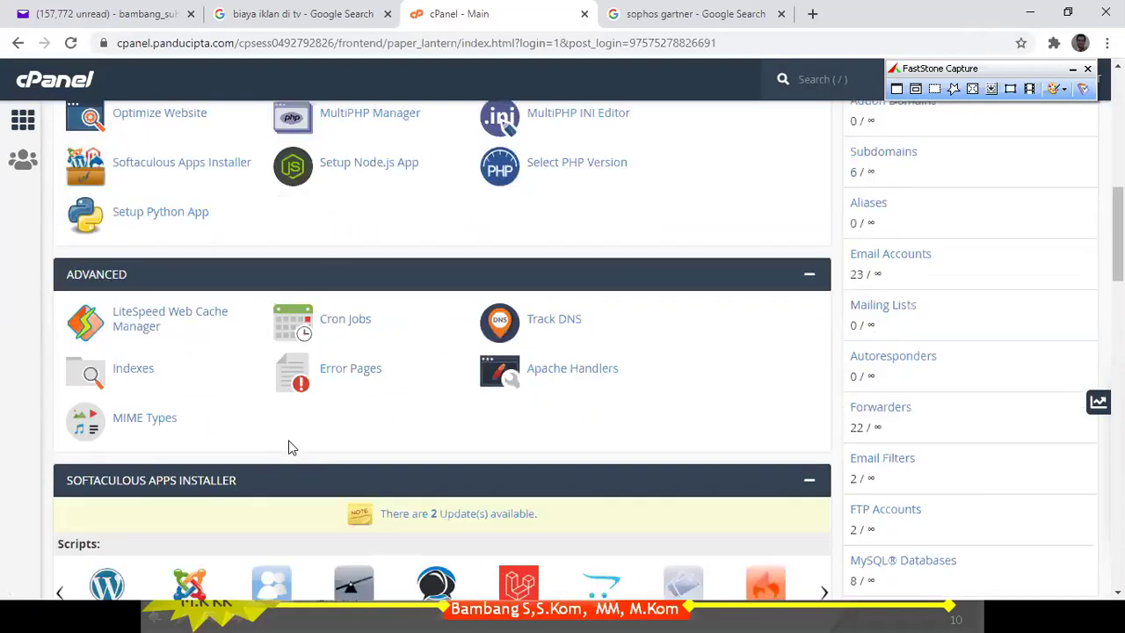
scroll(217, 472, "down", 1)
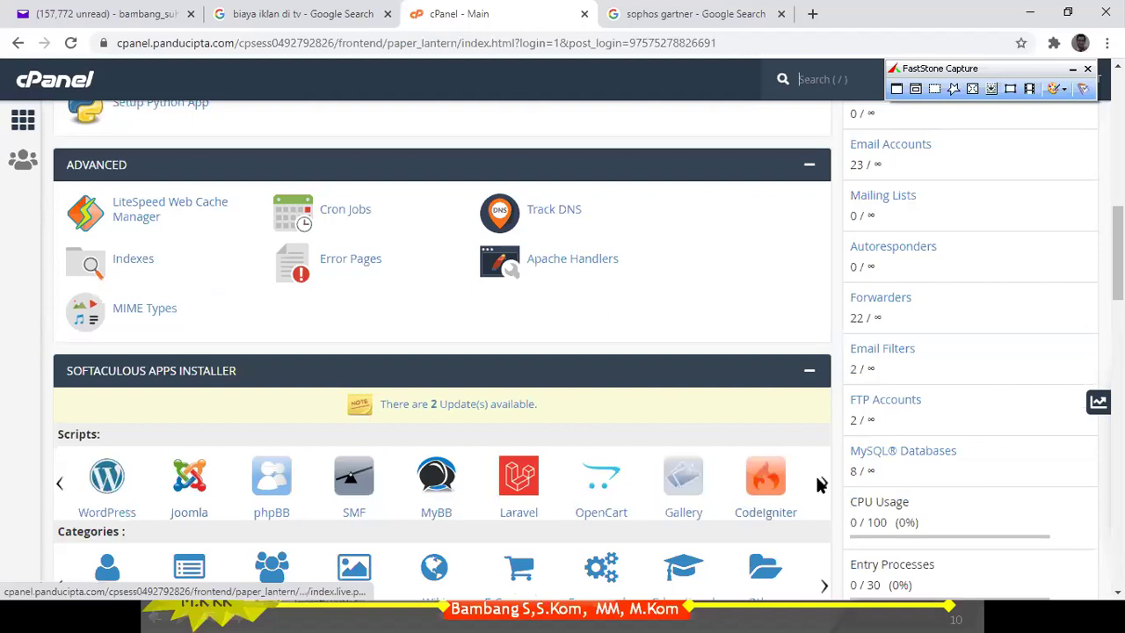
scroll(389, 457, "down", 1)
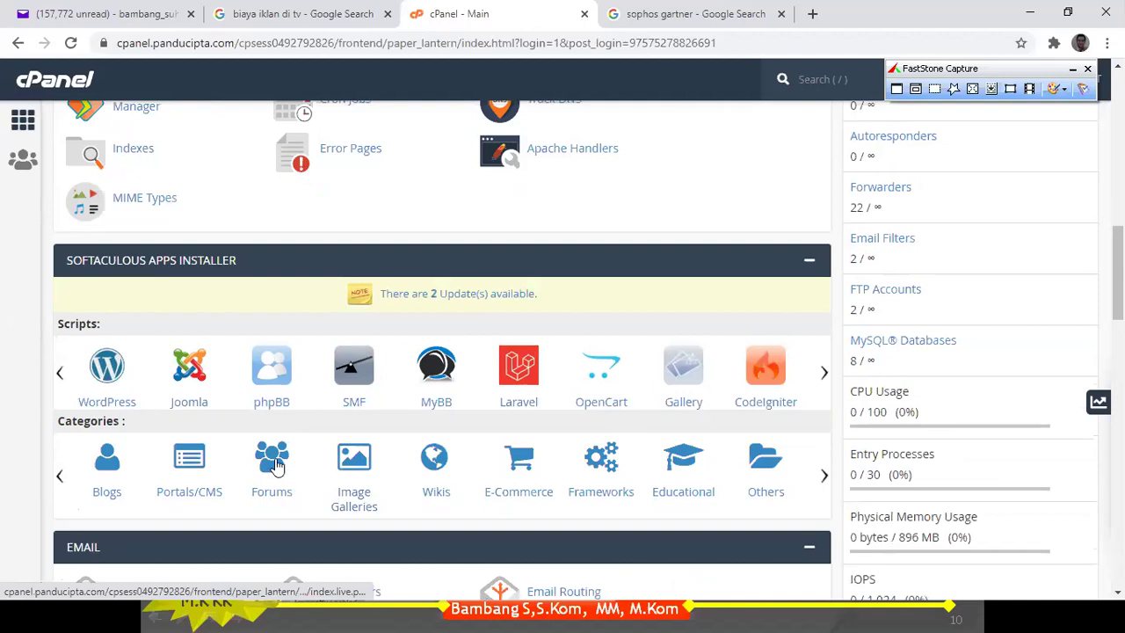
right_click(370, 341)
left_click(396, 279)
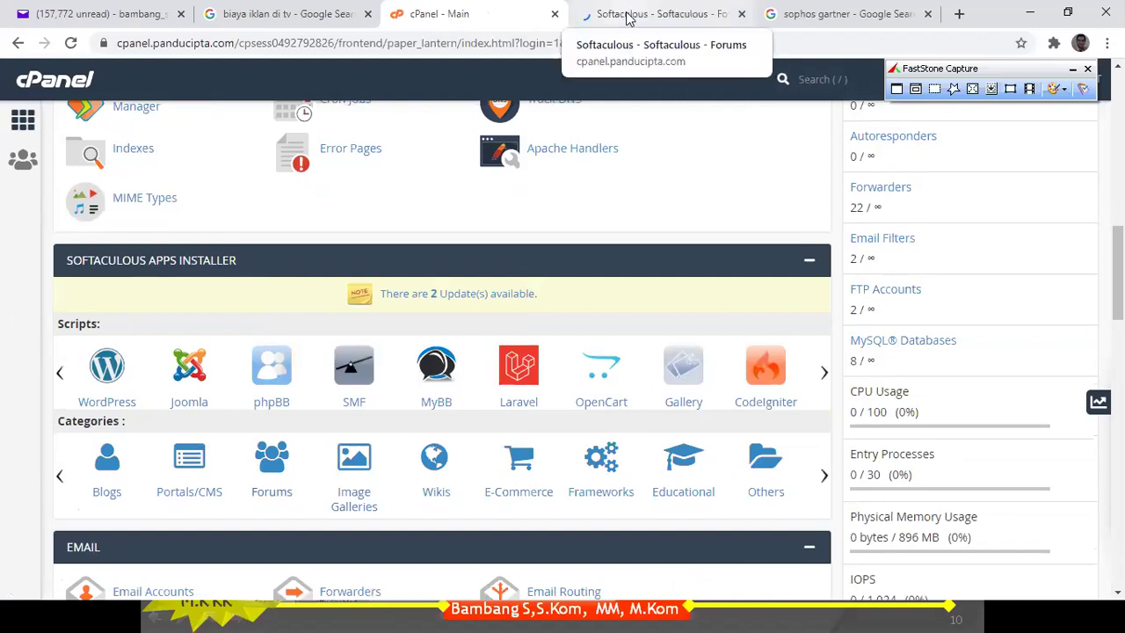
left_click(629, 19)
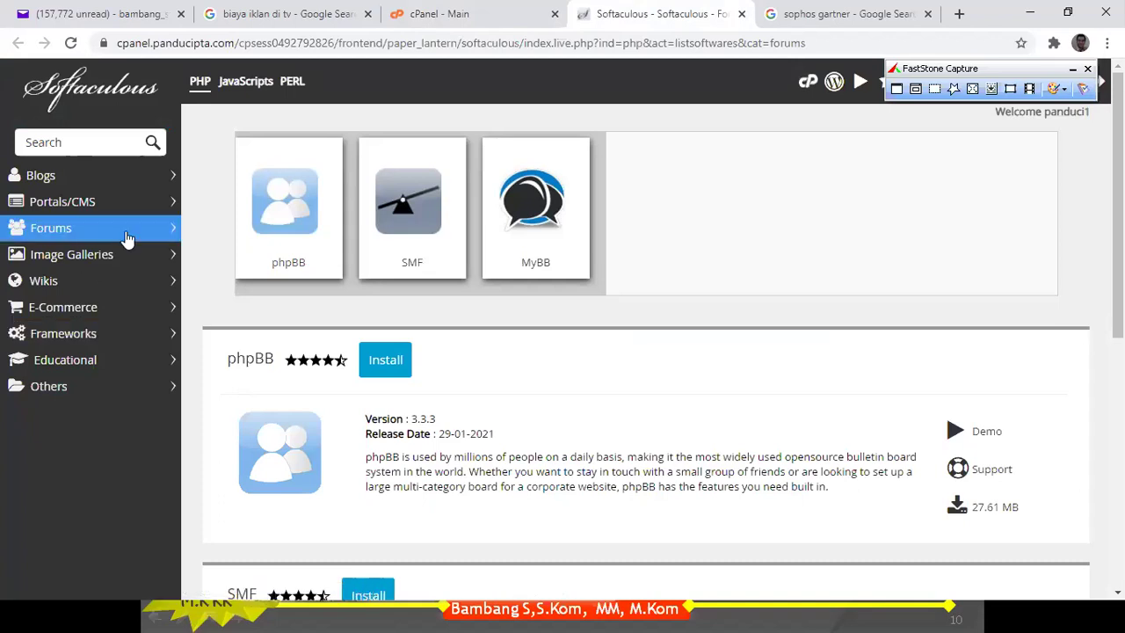
left_click(139, 309)
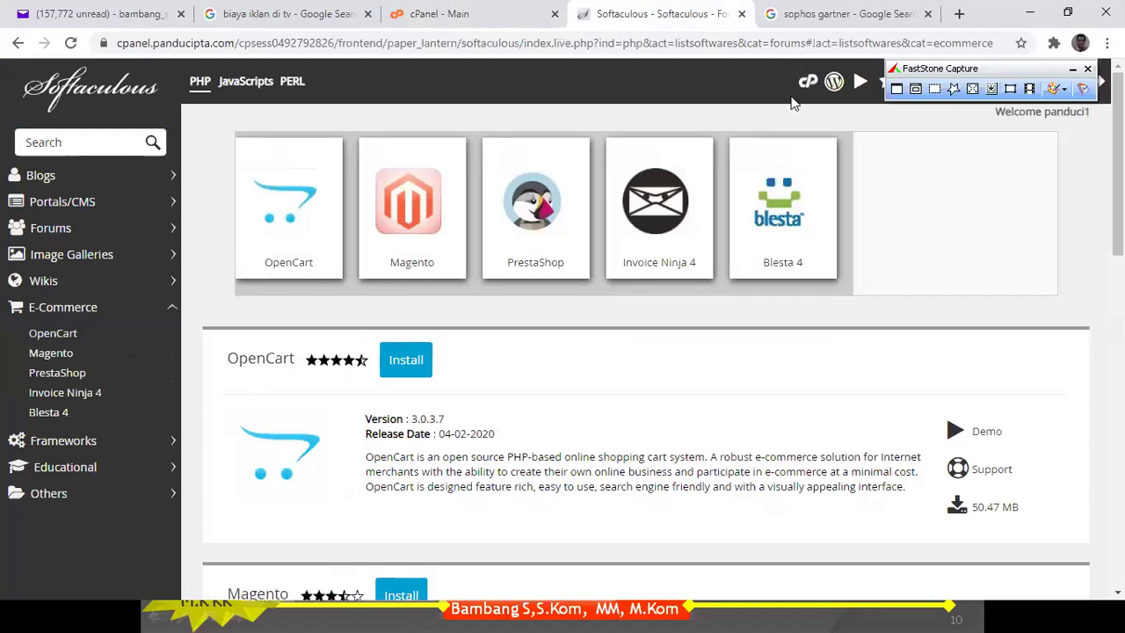
Load mediaukm.com in the tab that holds the sophos gartner image search
left_click(868, 19)
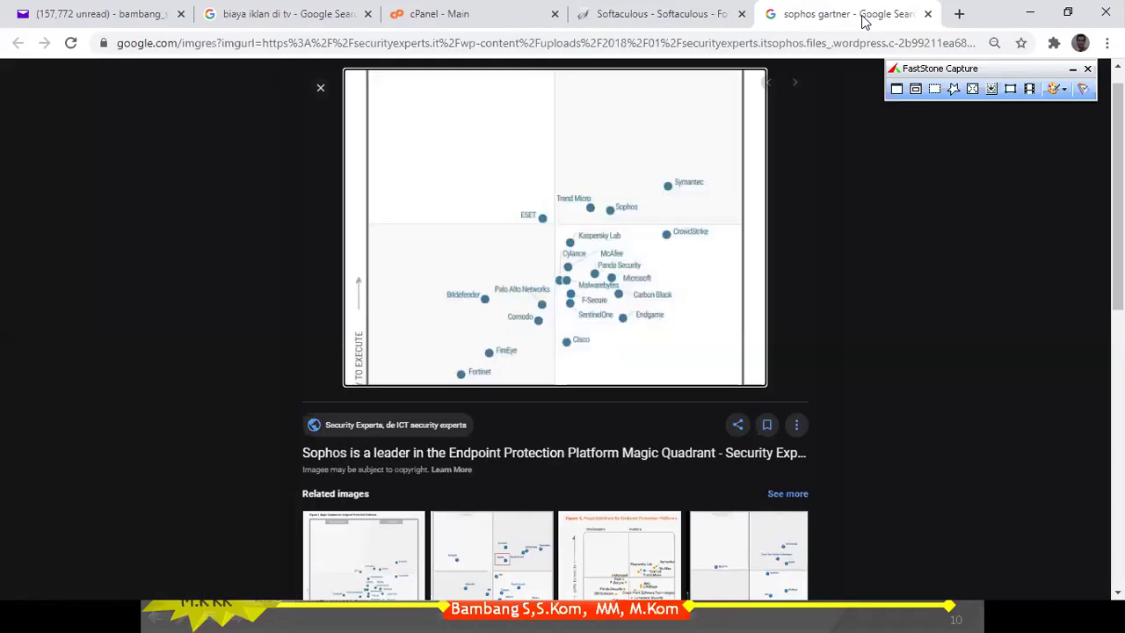
left_click(219, 43)
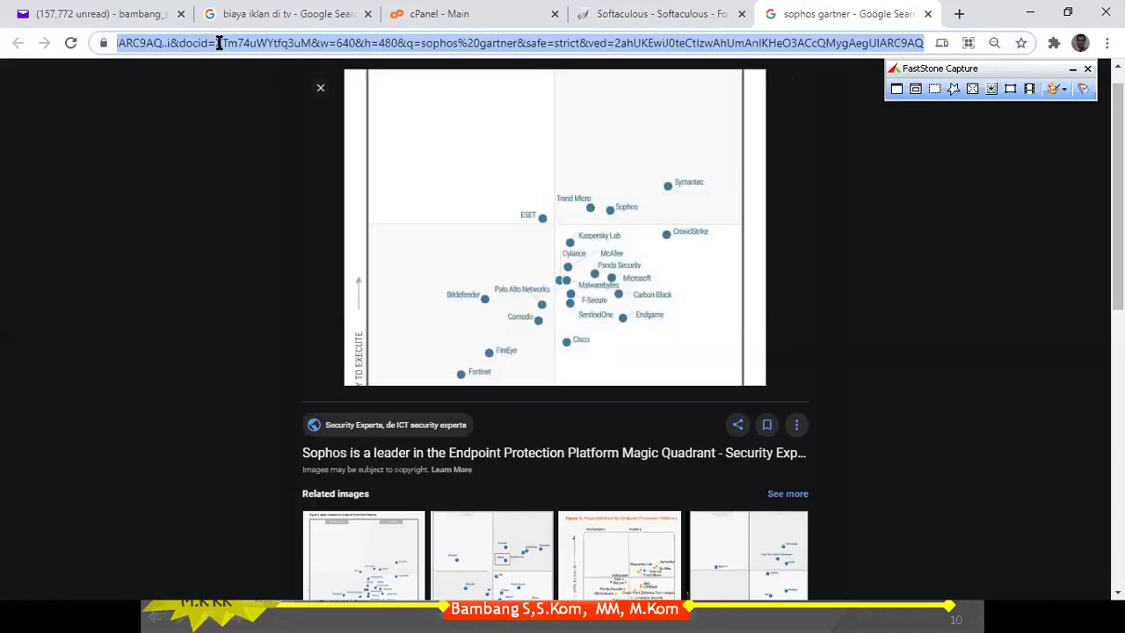
type("mediaukm.com")
key("Return")
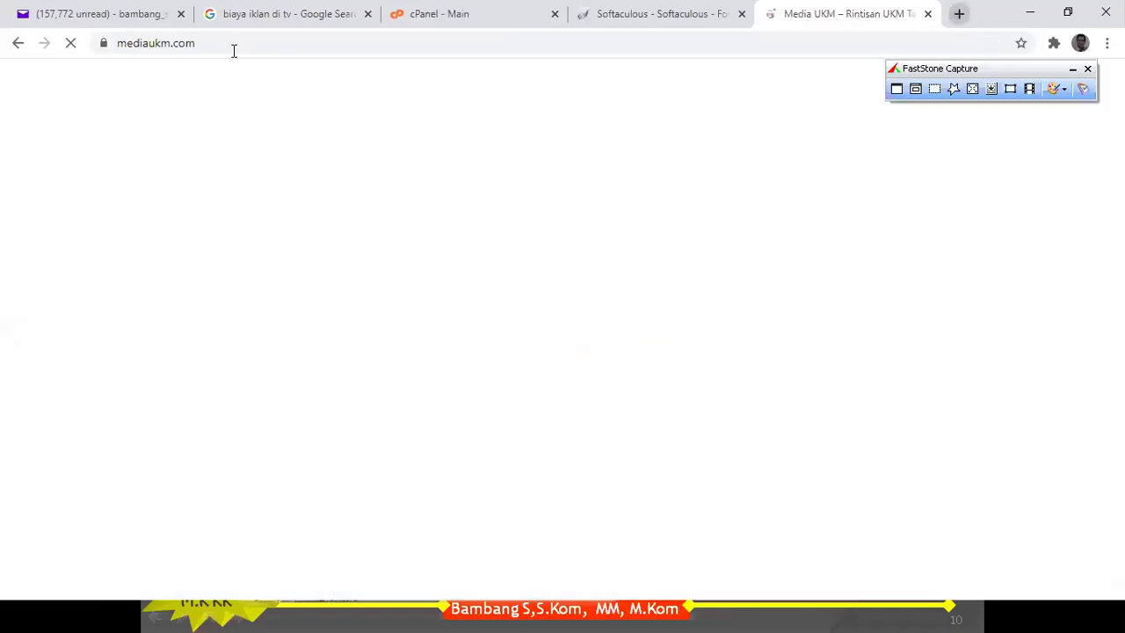
Open faidagallery.com in a new browser tab
key("ctrl+t")
type("faida")
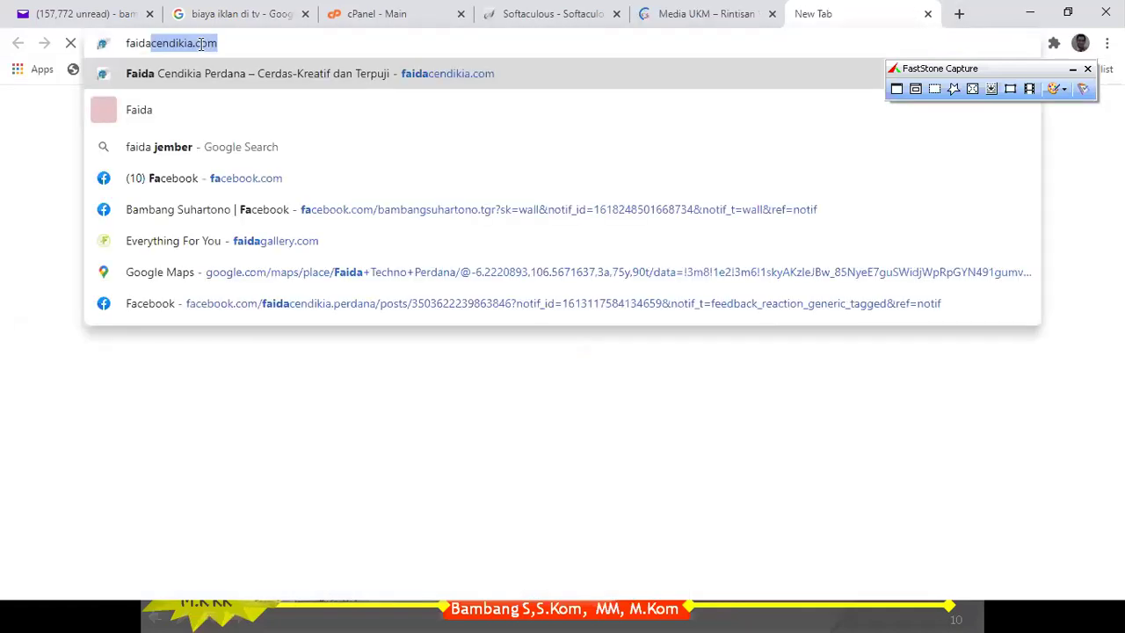
type("gallery")
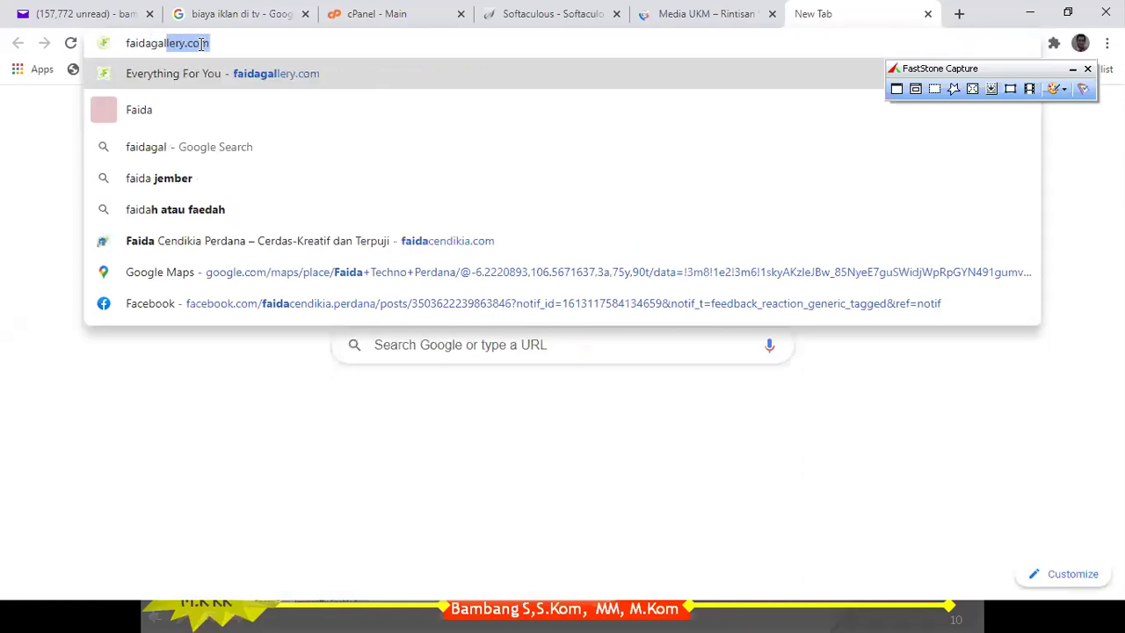
key("Return")
Look over the Media UKM shop, examining its banner, web address and the product and price listings
key("ctrl+shift+Tab")
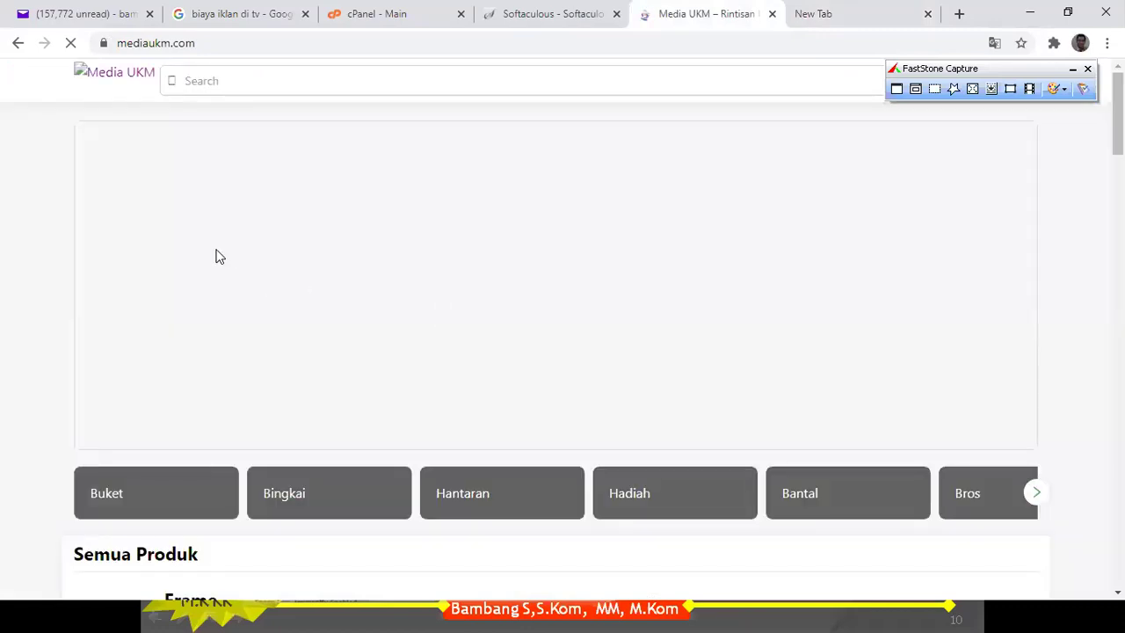
scroll(229, 265, "down", 3)
scroll(246, 273, "up", 3)
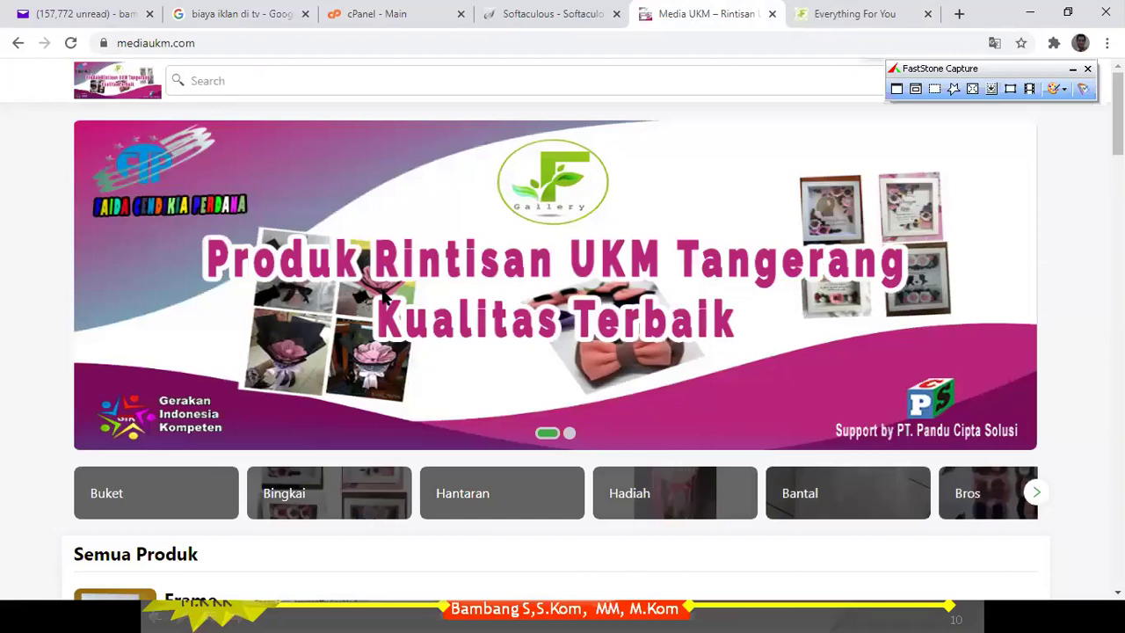
left_click(212, 43)
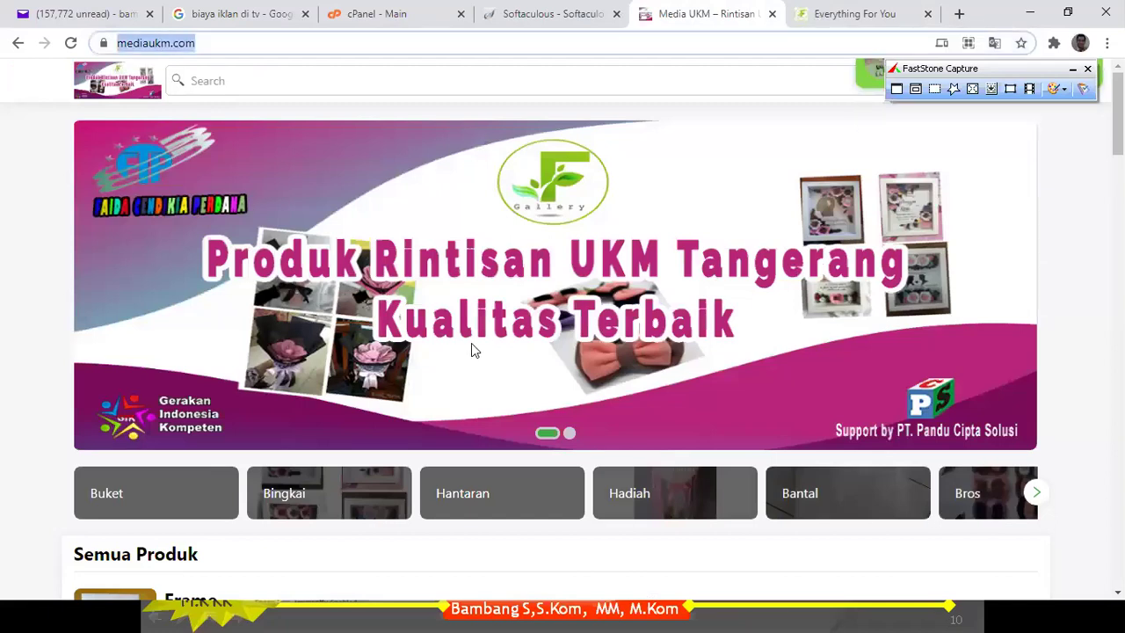
scroll(373, 311, "down", 3)
scroll(393, 315, "down", 4)
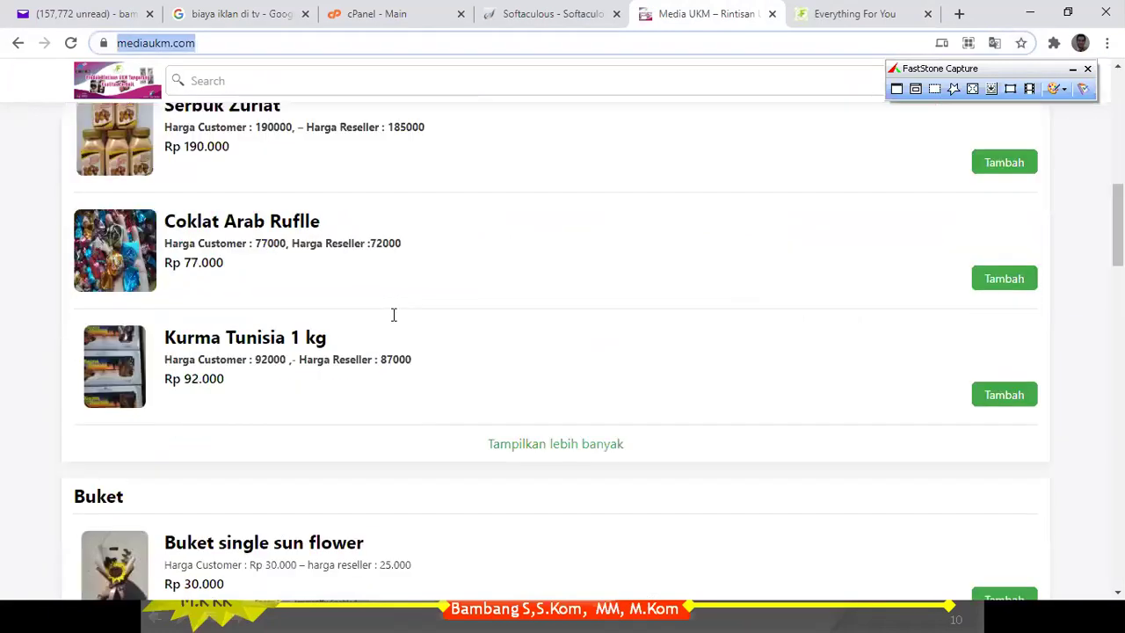
Look over the Faida Gallery shop page, examining its navigation and the products on sale
key("ctrl+Tab")
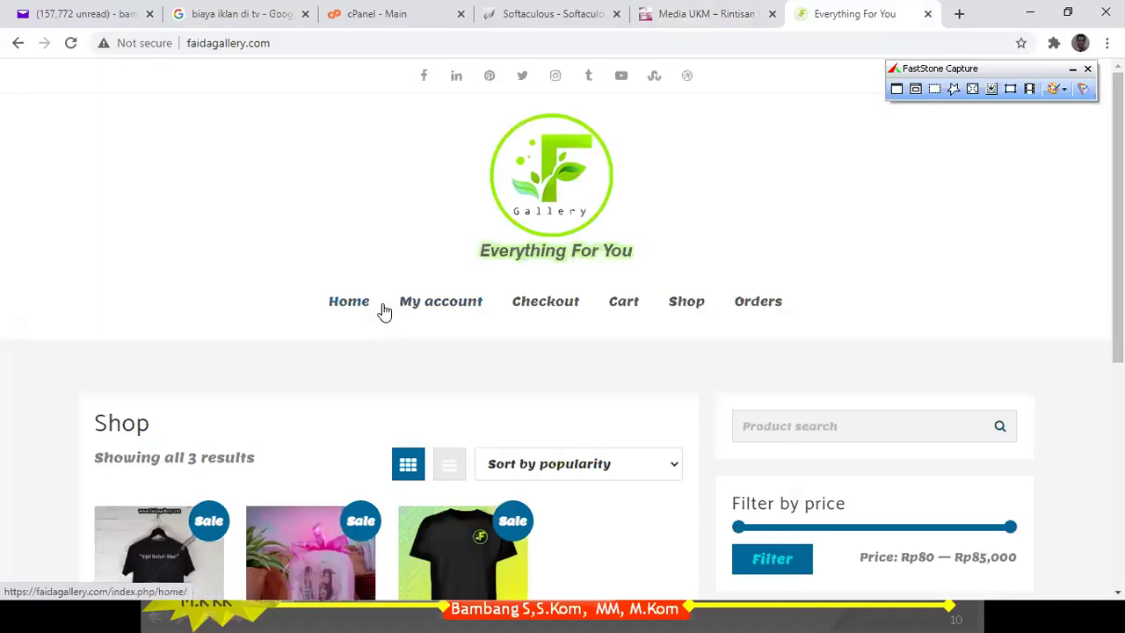
scroll(385, 281, "down", 3)
scroll(385, 279, "down", 1)
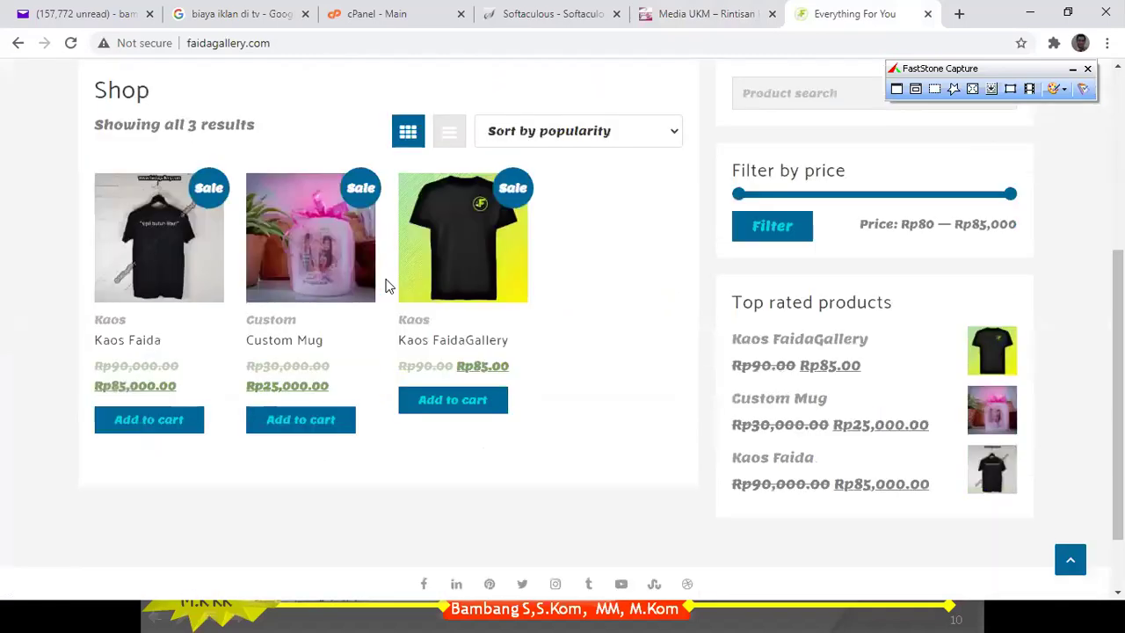
scroll(387, 286, "up", 2)
scroll(387, 285, "up", 3)
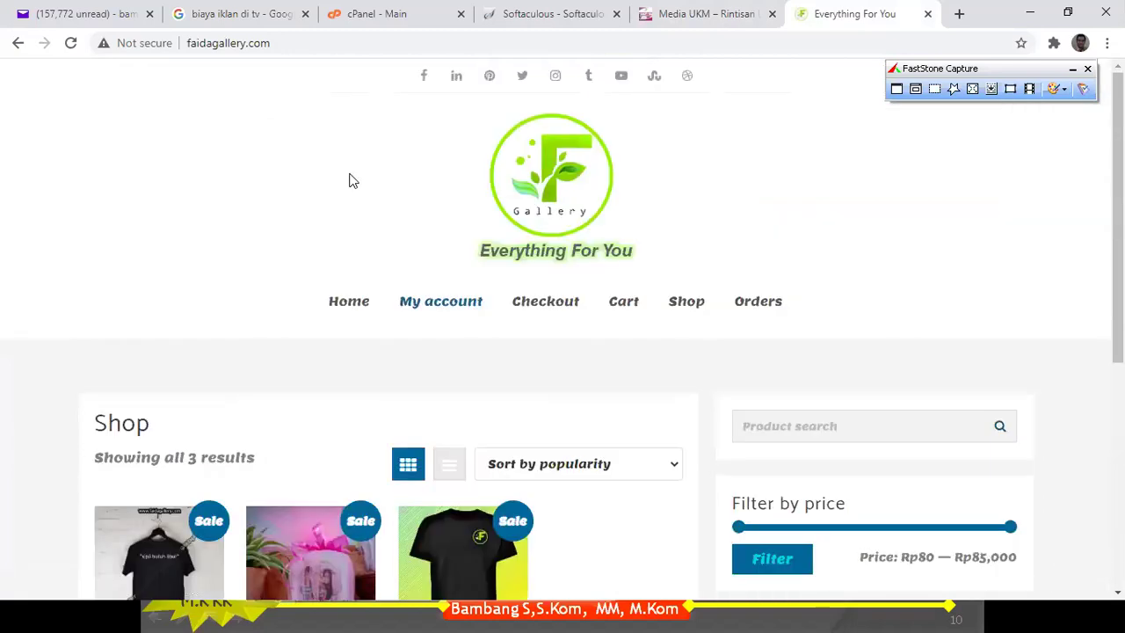
Go back to the Softaculous E-Commerce listing and on to the cPanel main page
left_click(519, 18)
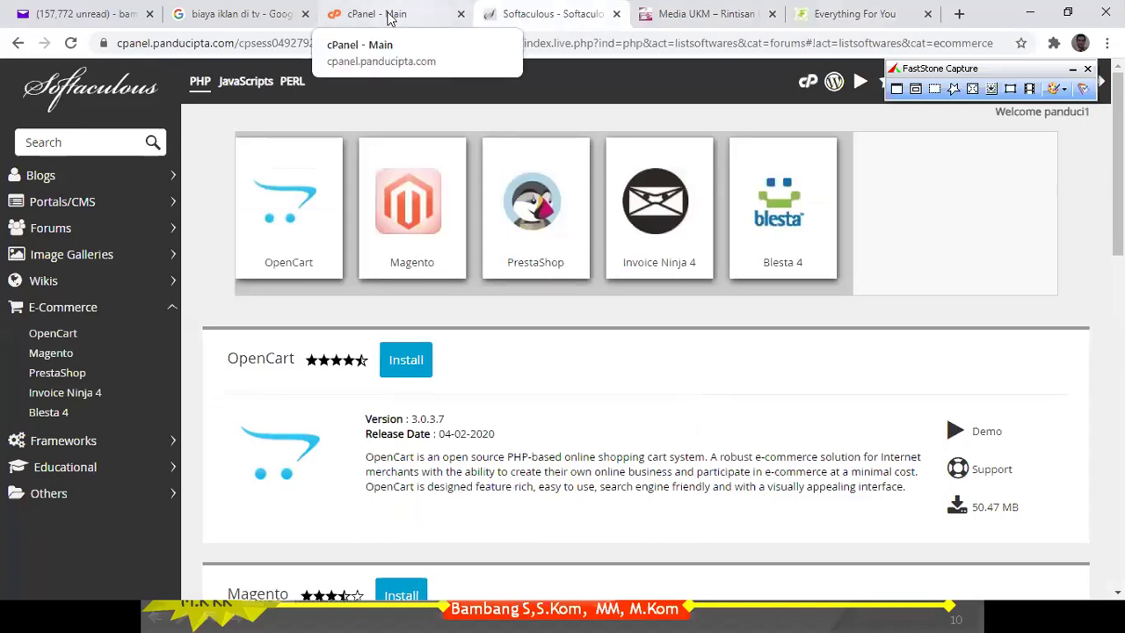
key("ctrl+shift+Tab")
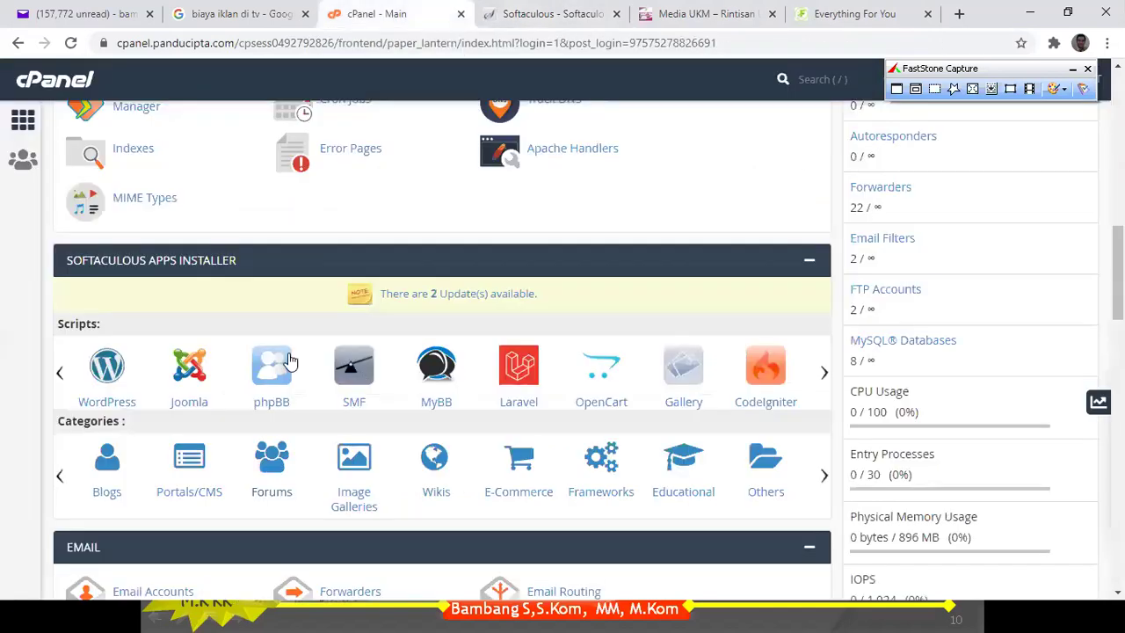
Open Email Accounts from the cPanel Email section in a new browser tab and switch to it
scroll(274, 363, "down", 3)
scroll(128, 282, "down", 1)
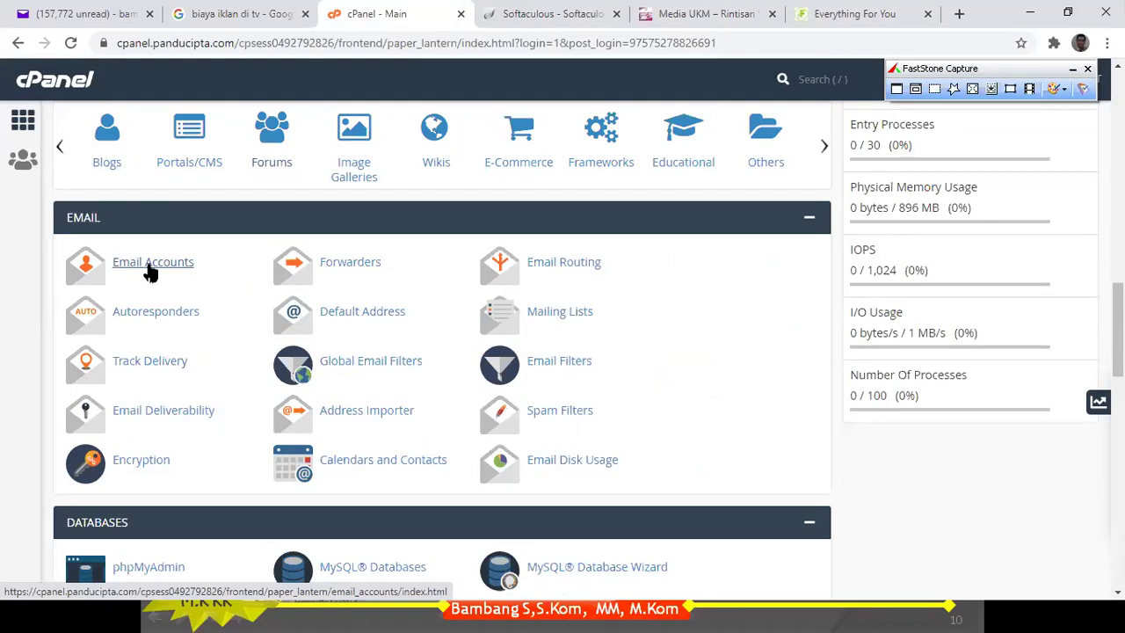
right_click(151, 267)
key("t")
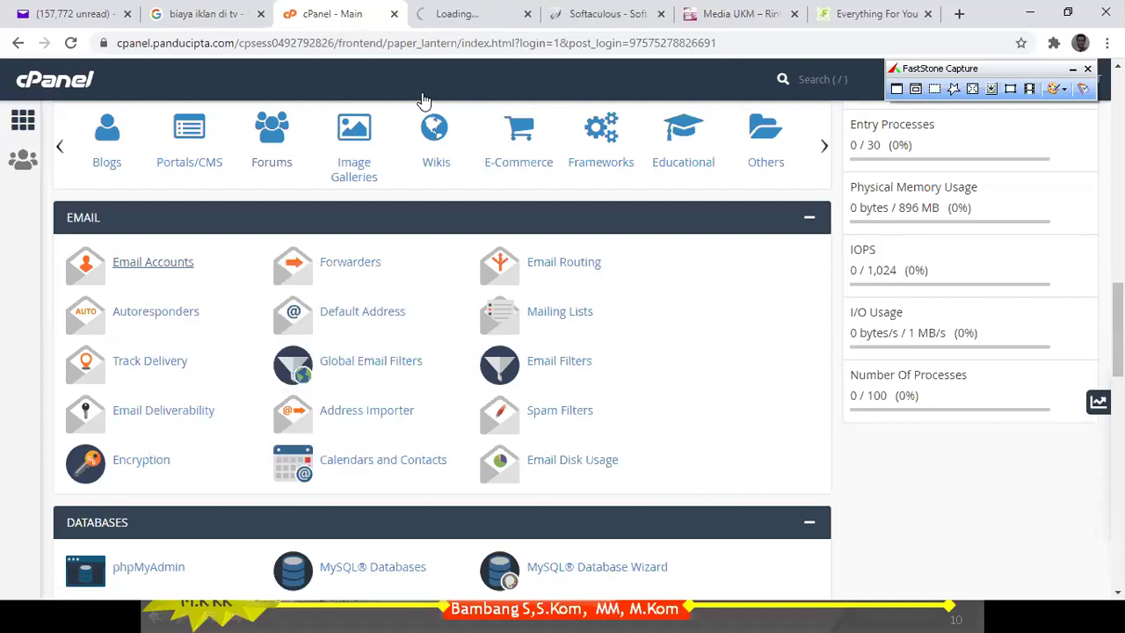
left_click(472, 15)
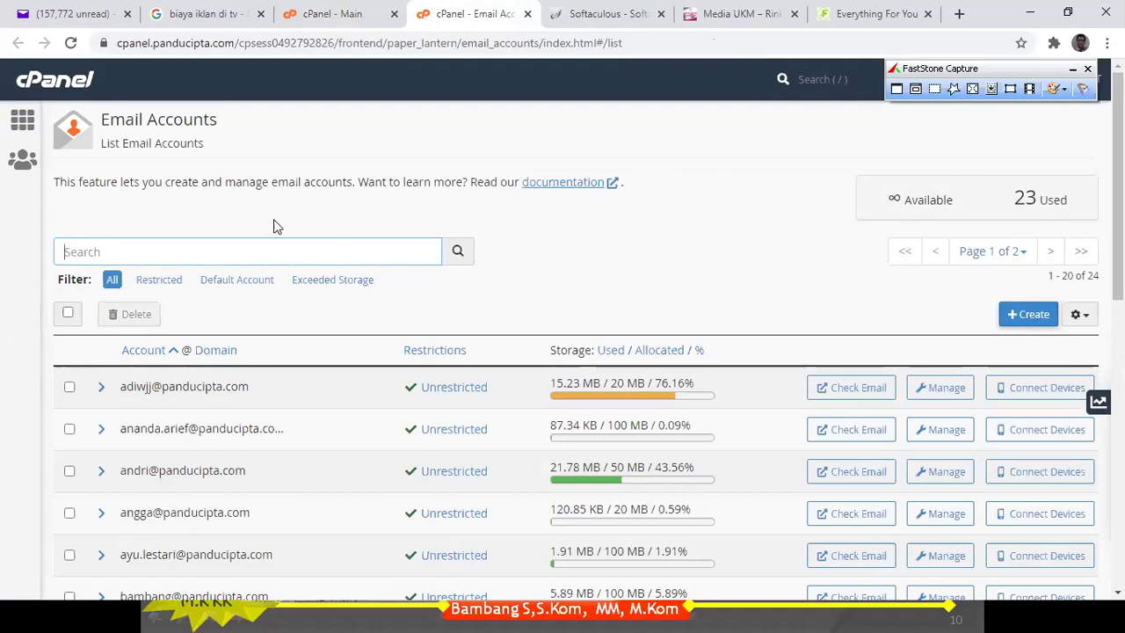
Return to the cPanel main page and look over its sections, from Databases, Metrics and Applications back up to Software and Domains
left_click(336, 16)
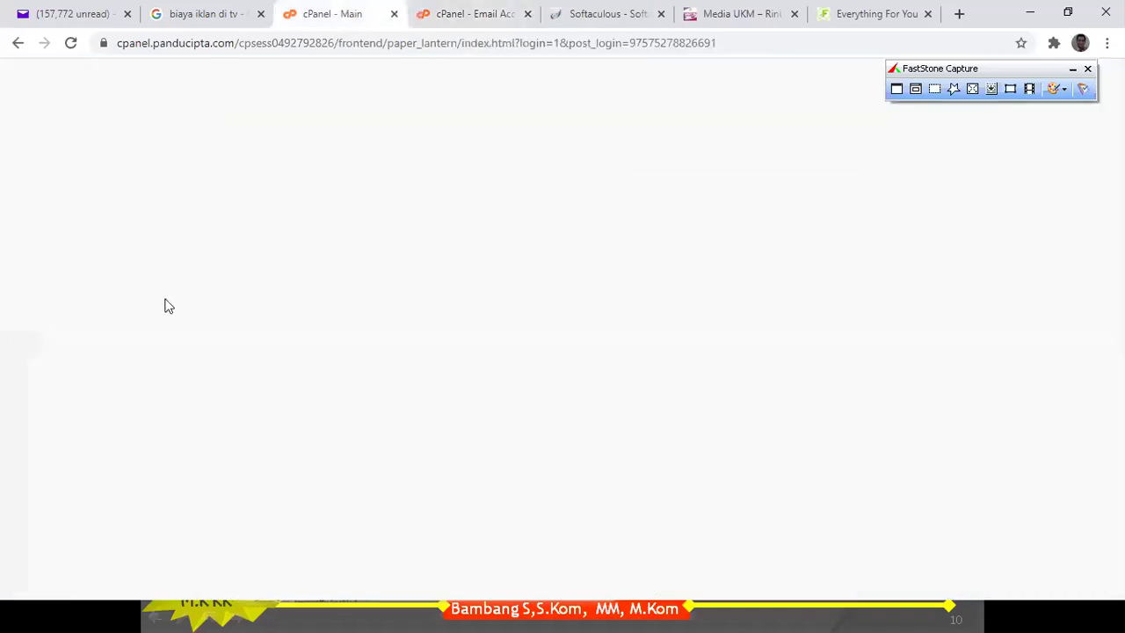
scroll(220, 339, "down", 3)
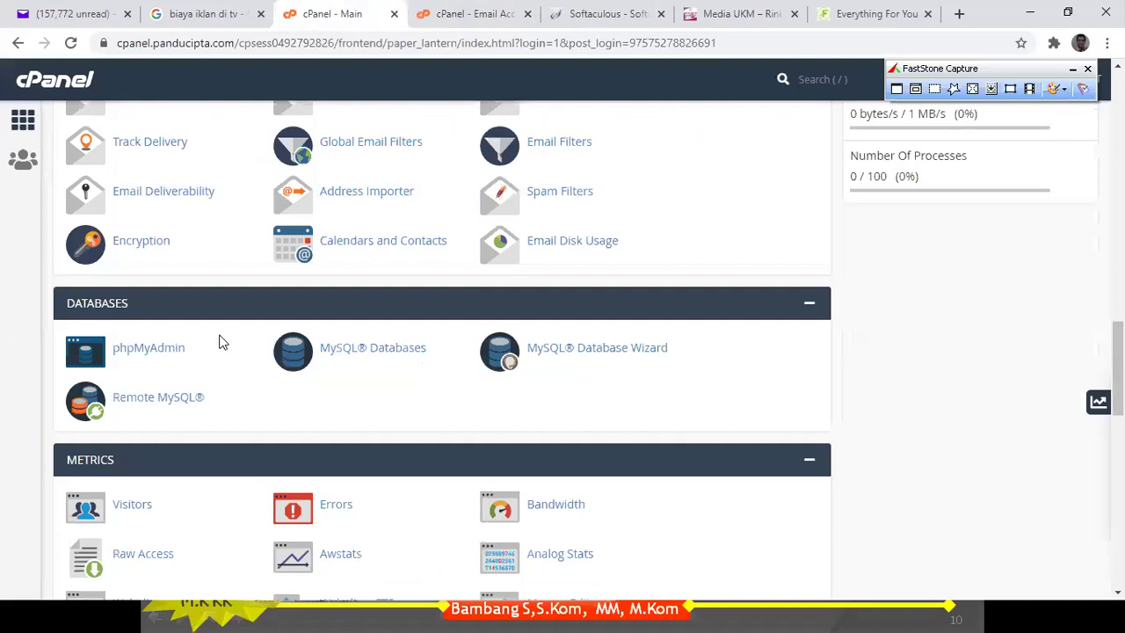
scroll(176, 347, "down", 3)
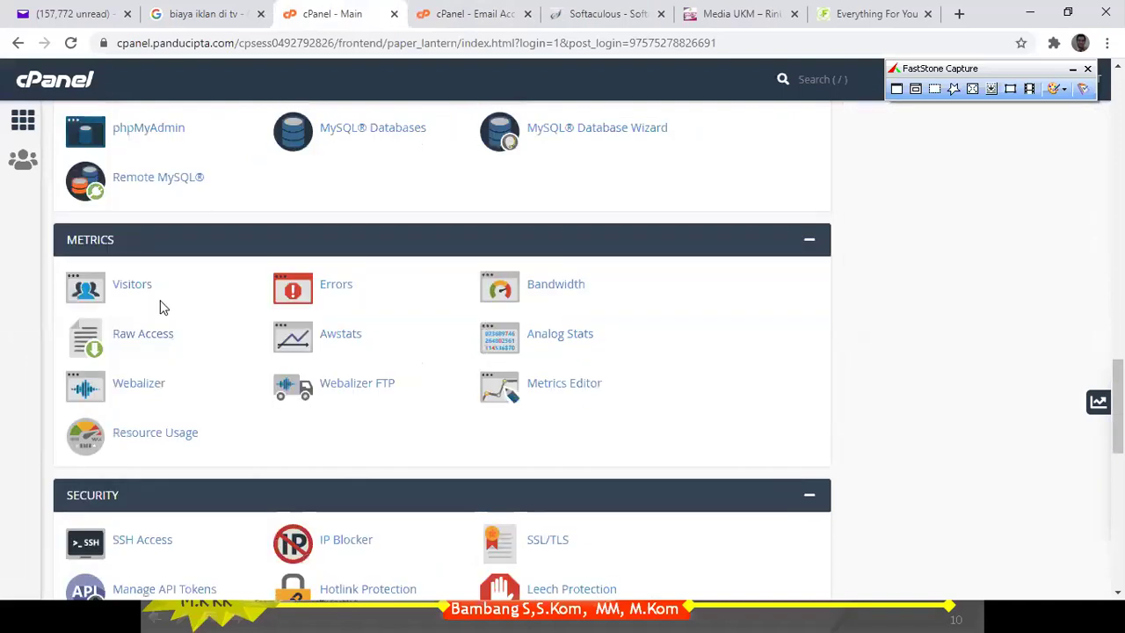
scroll(189, 322, "down", 3)
scroll(304, 351, "down", 2)
scroll(244, 416, "down", 3)
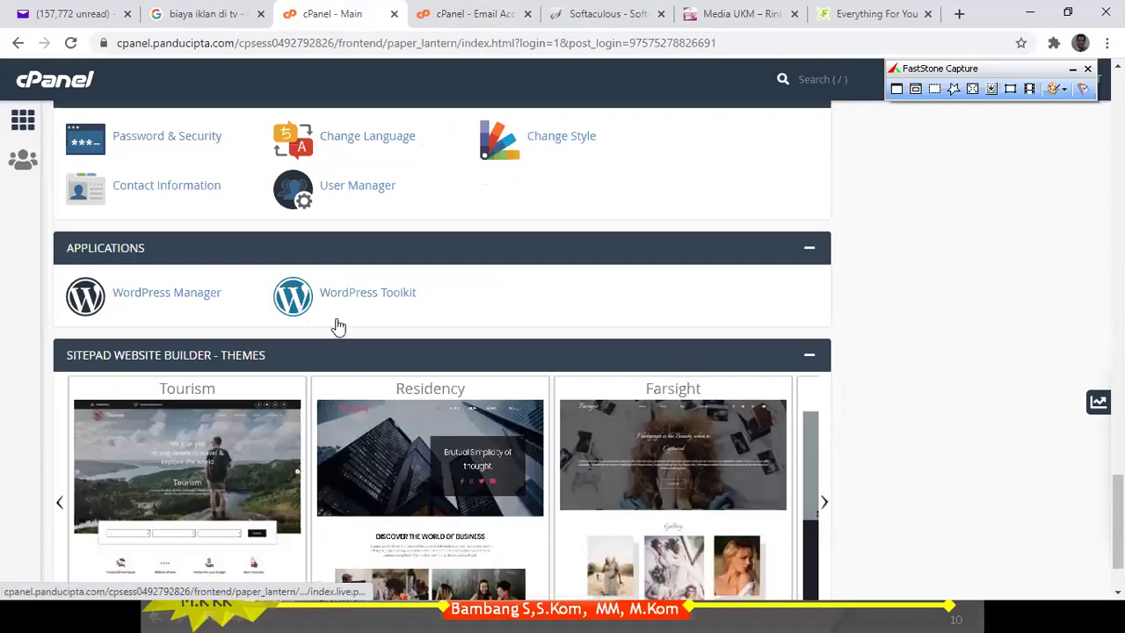
scroll(338, 327, "up", 10)
scroll(337, 326, "up", 5)
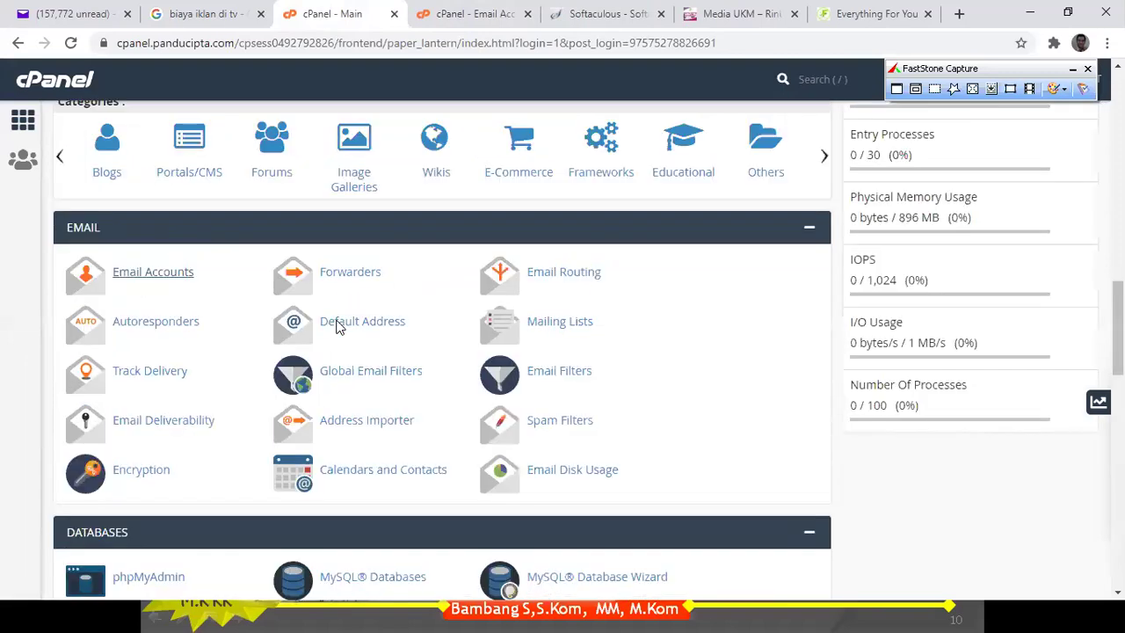
scroll(377, 325, "up", 4)
scroll(532, 343, "up", 4)
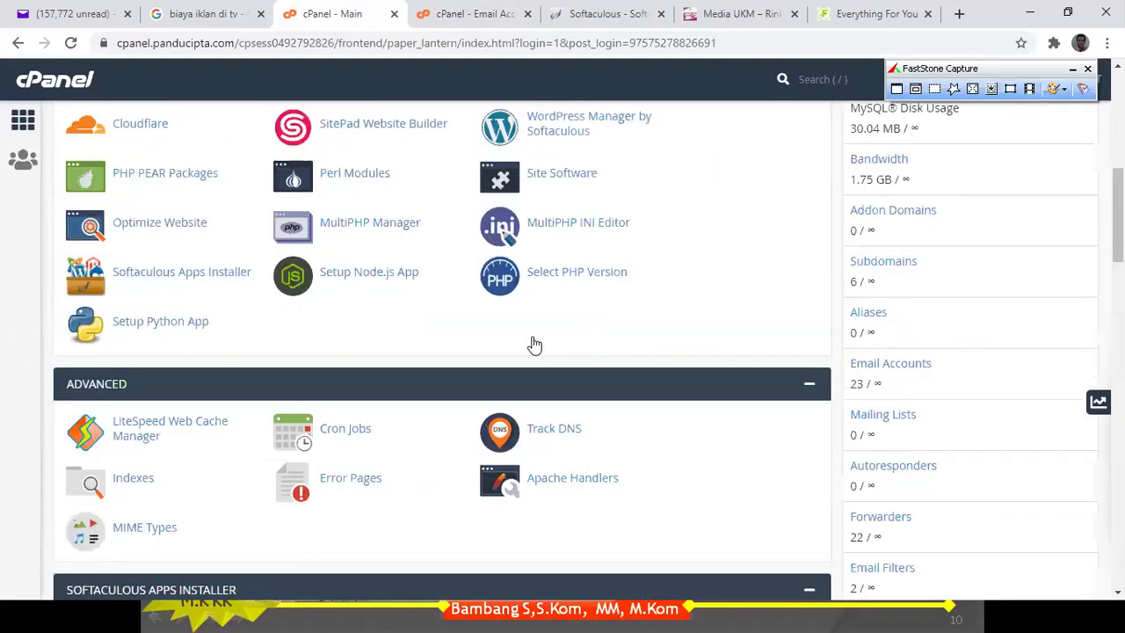
scroll(532, 341, "up", 5)
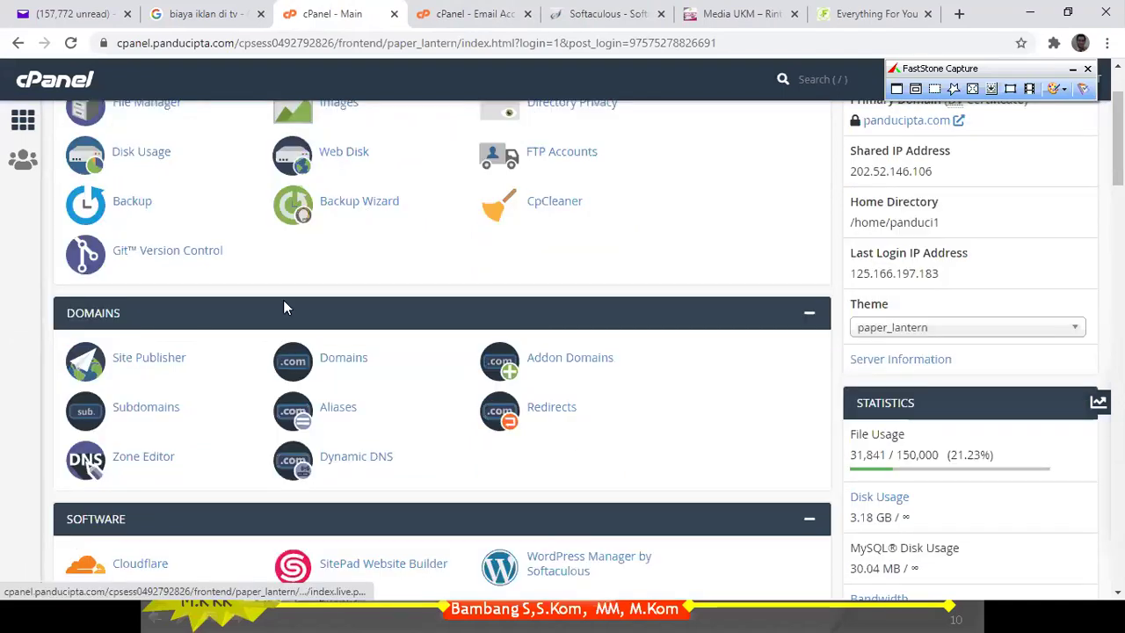
Review the list of email accounts on the Email Accounts page, including their storage use and allocation
key("ctrl+Tab")
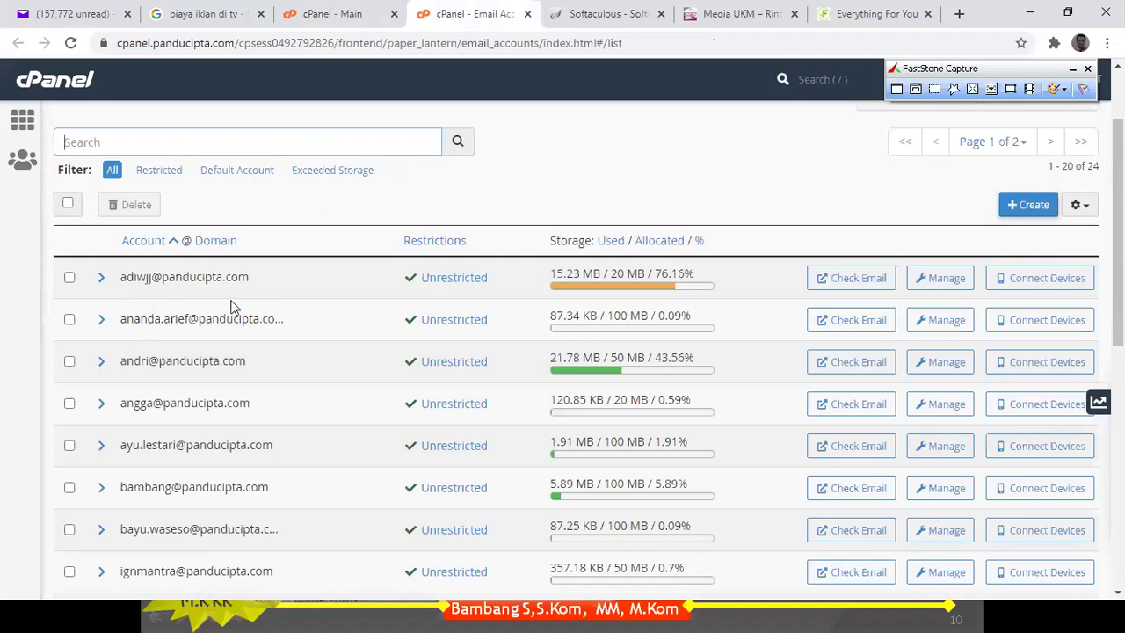
scroll(290, 322, "down", 2)
scroll(290, 322, "down", 5)
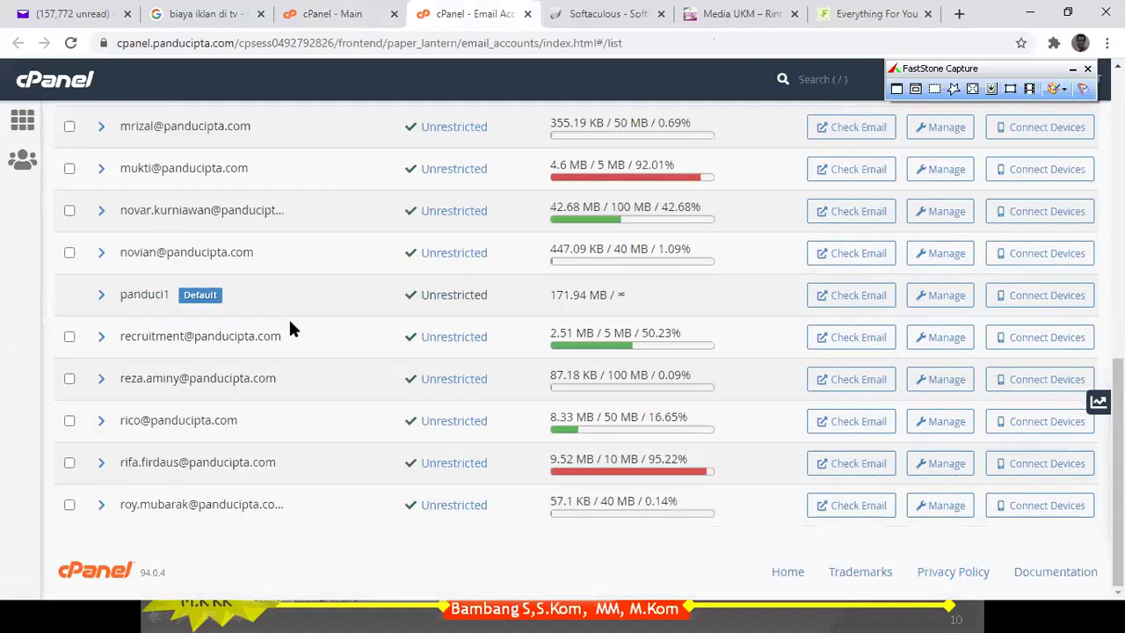
scroll(294, 308, "up", 6)
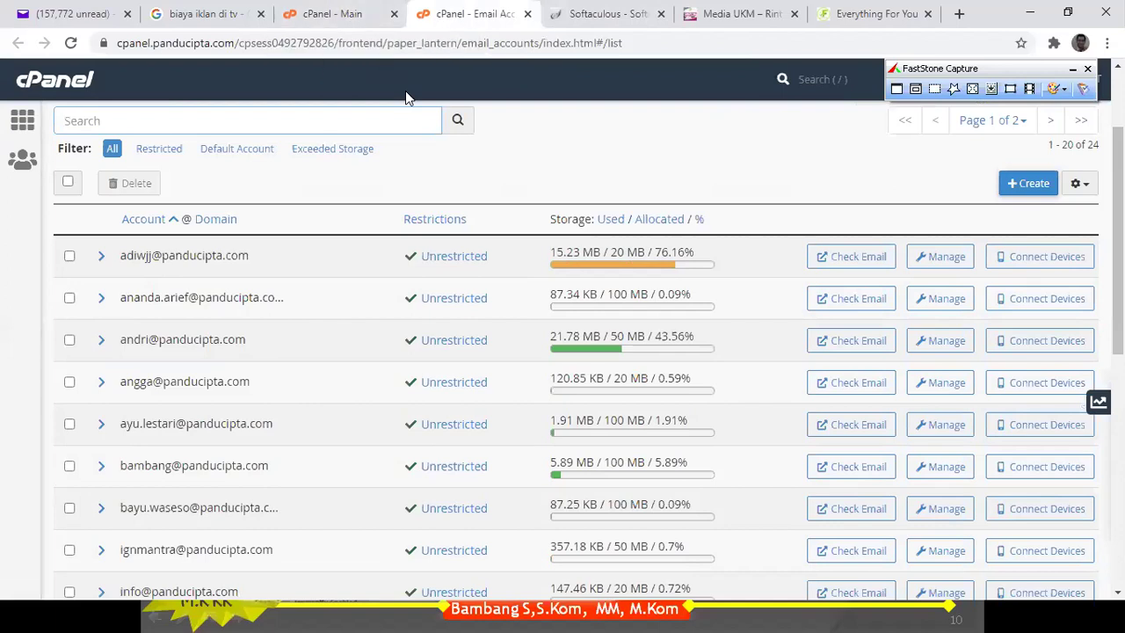
key("alt+Tab")
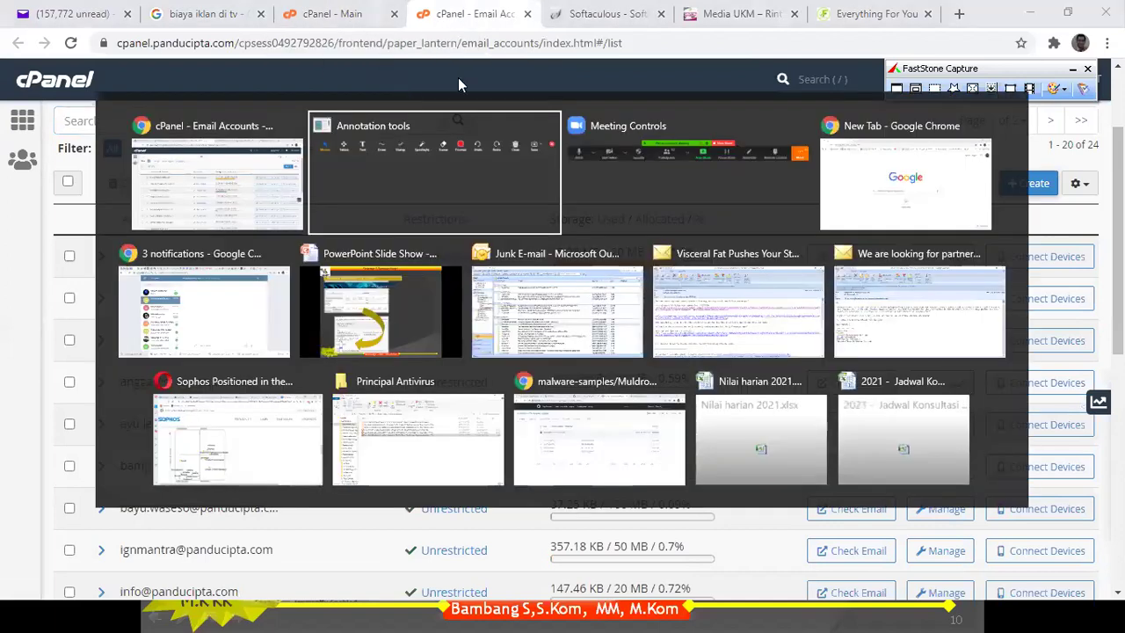
Go back to the cPanel main page and open Spam Filters from the Email section
left_click(344, 15)
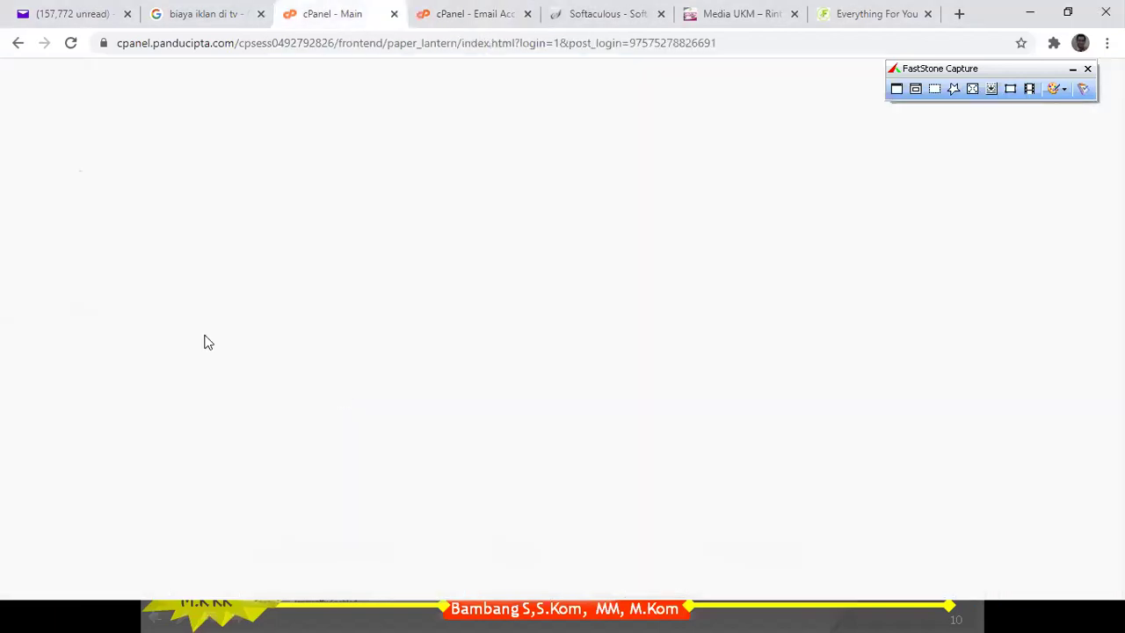
scroll(220, 351, "down", 3)
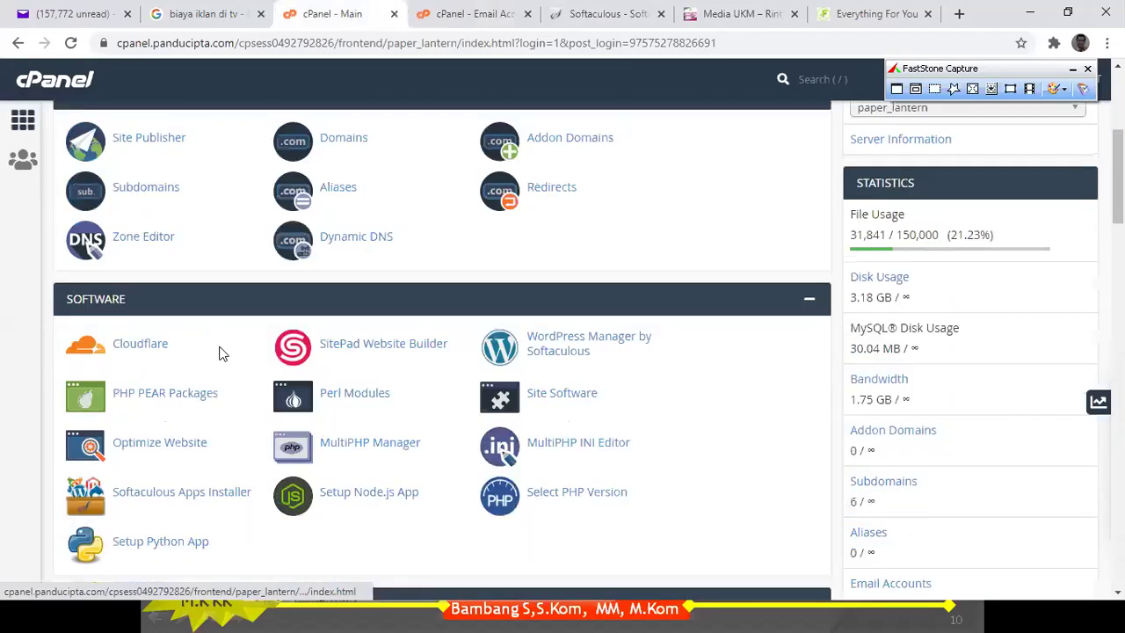
scroll(204, 356, "down", 5)
scroll(208, 352, "up", 5)
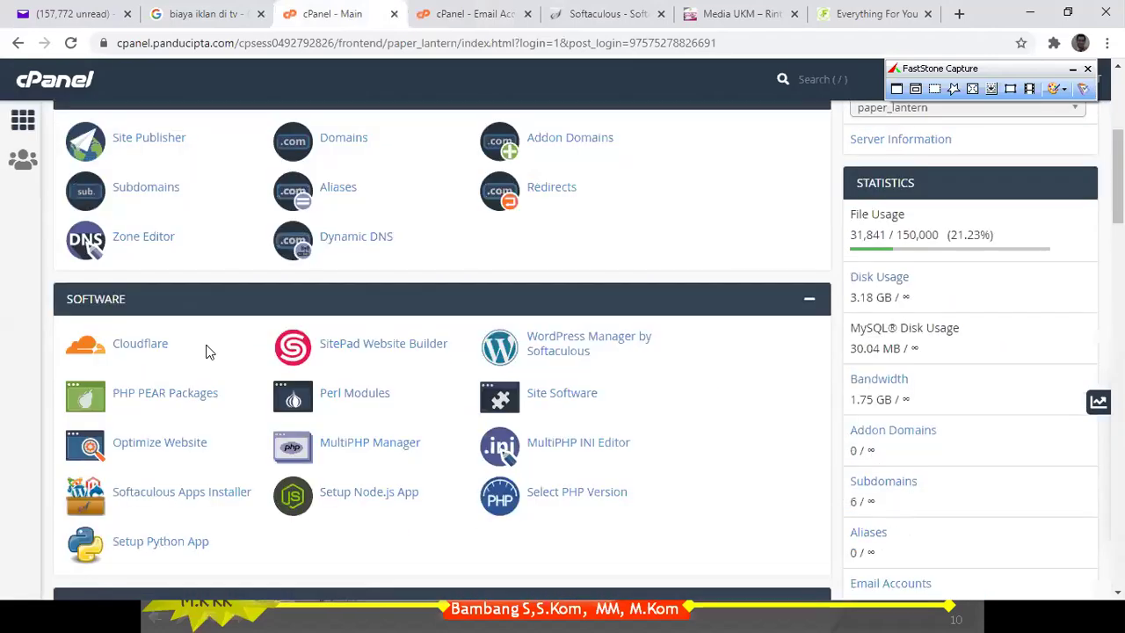
scroll(208, 352, "up", 4)
scroll(207, 351, "down", 4)
scroll(206, 353, "down", 5)
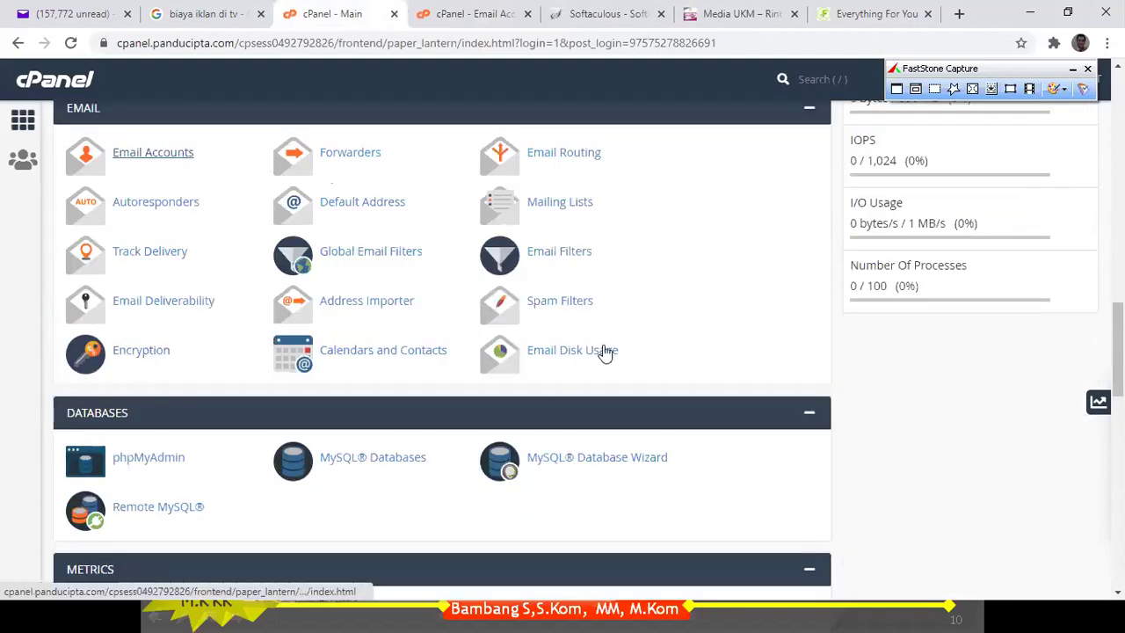
left_click(564, 308)
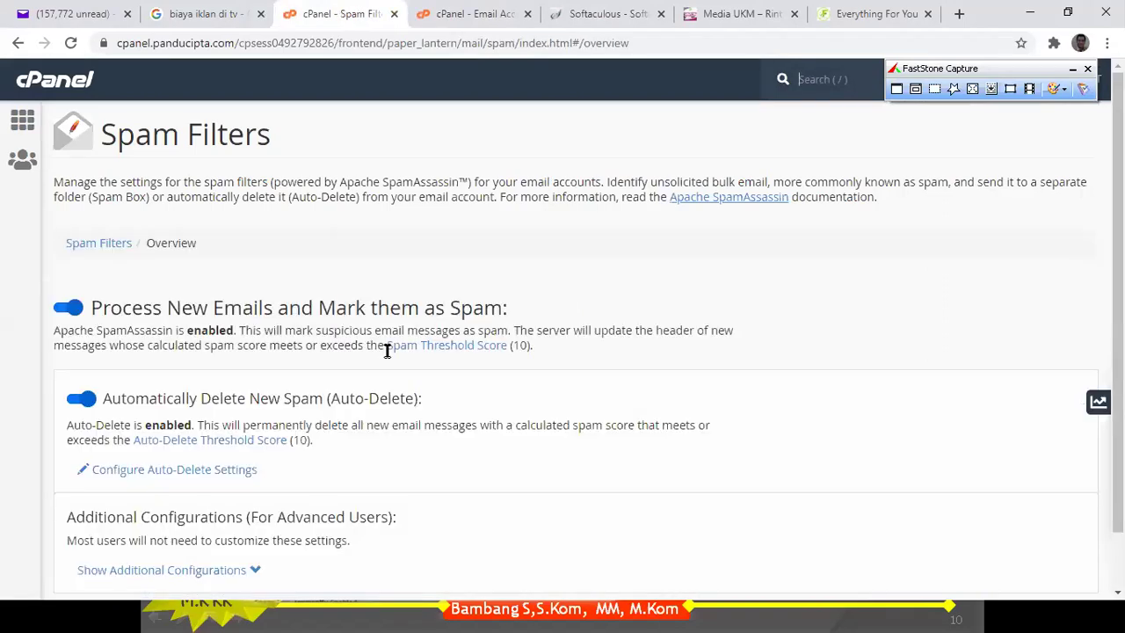
Open the Auto-Delete configuration in Spam Filters and view its threshold score setting
scroll(323, 344, "down", 1)
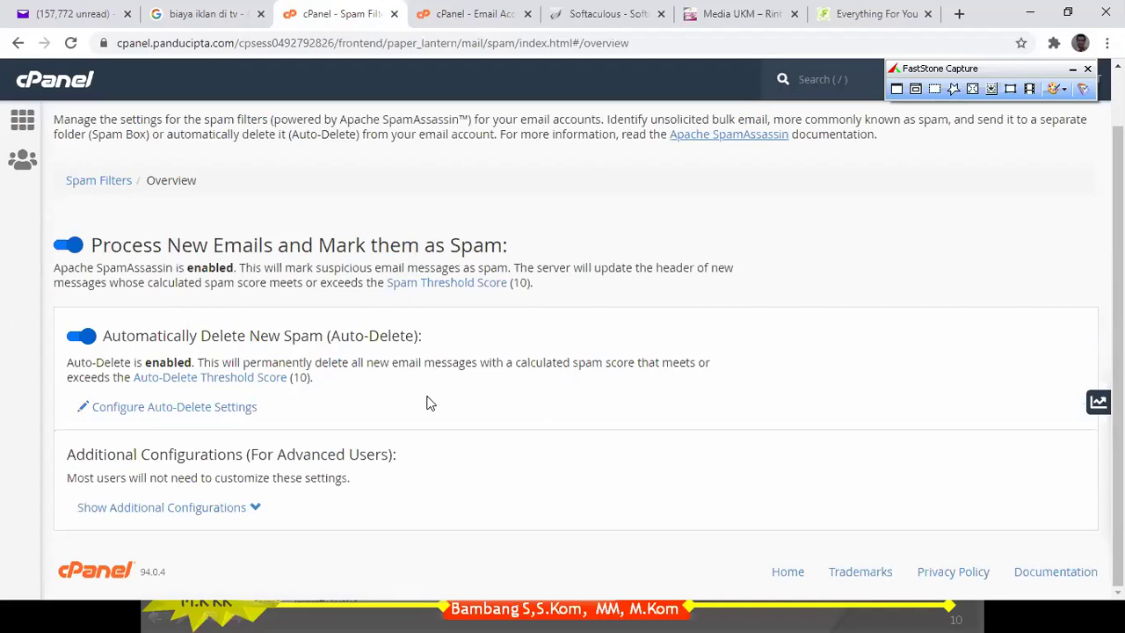
left_click(248, 410)
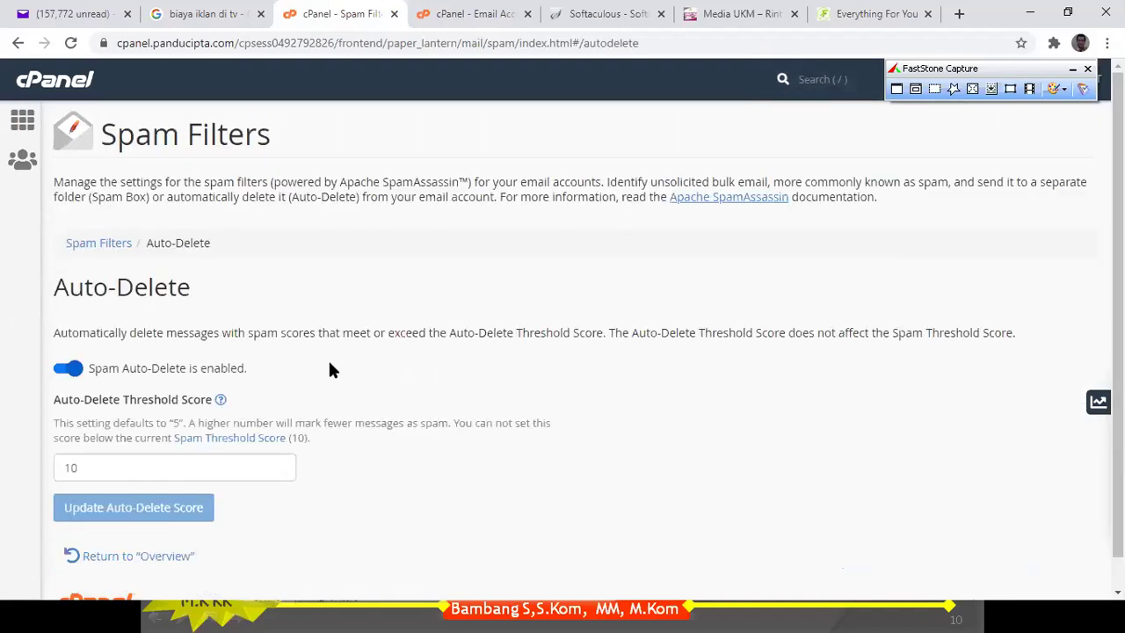
scroll(281, 443, "down", 1)
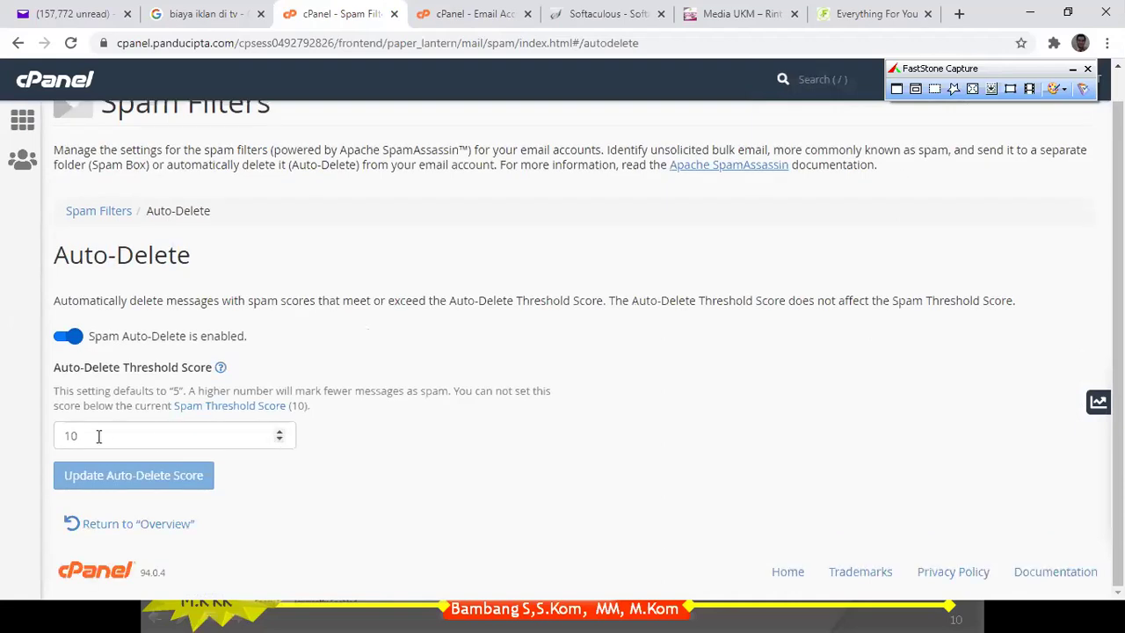
Try an Auto-Delete Threshold Score of 10.06 and return to the Spam Filters overview without updating the score
left_click(281, 437)
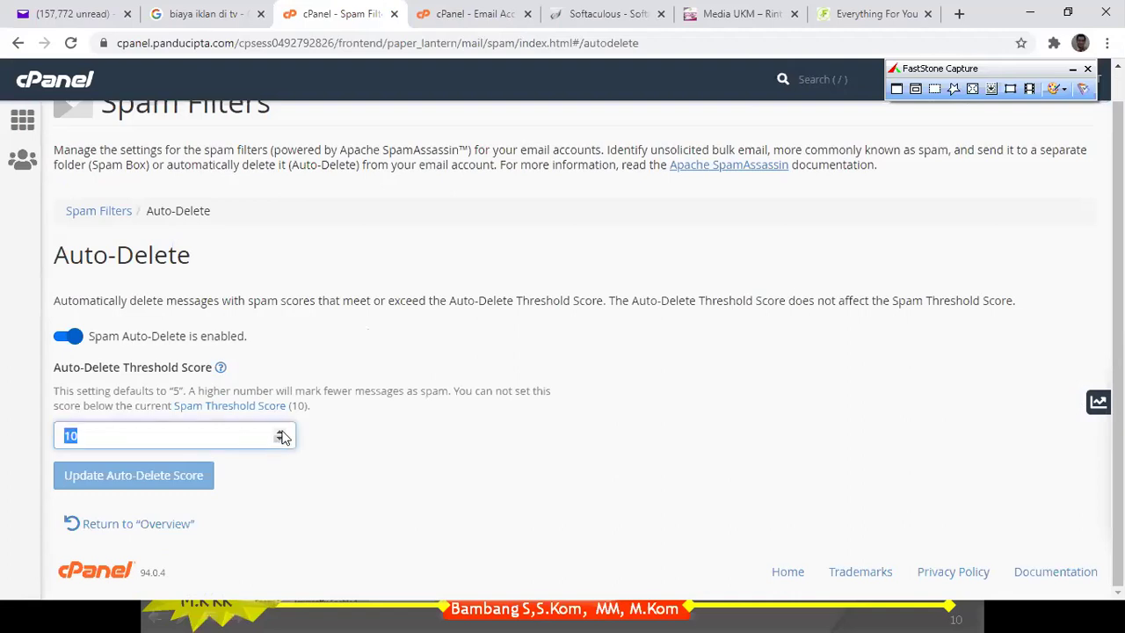
left_click(280, 433)
left_click(279, 442)
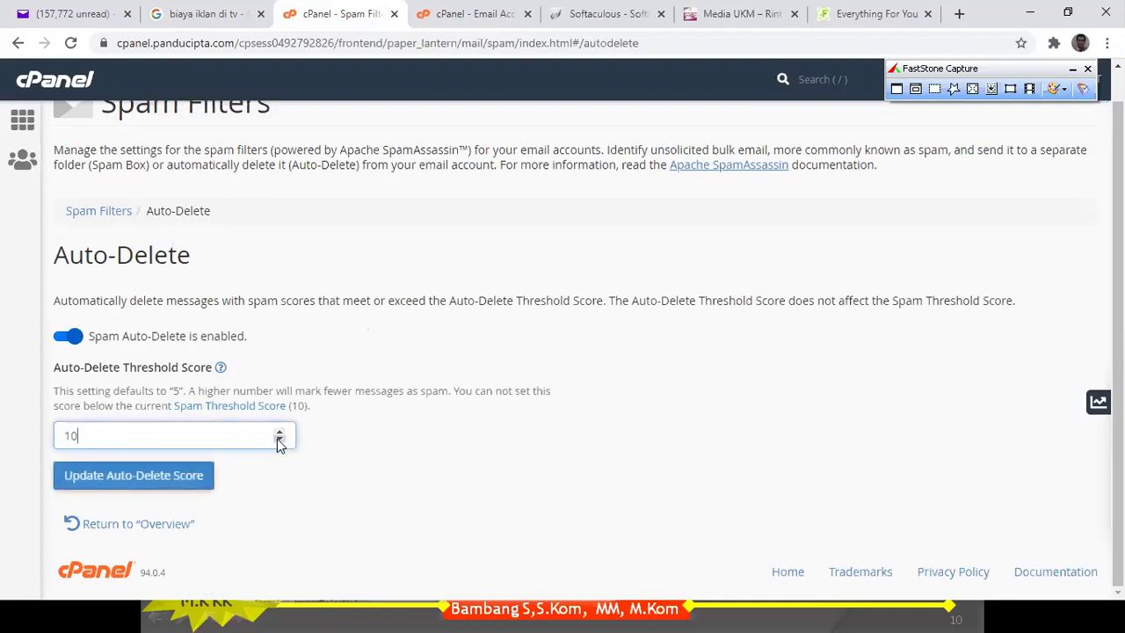
key("ctrl+a")
type("10.01")
key("BackSpace")
type("6")
scroll(284, 392, "up", 1)
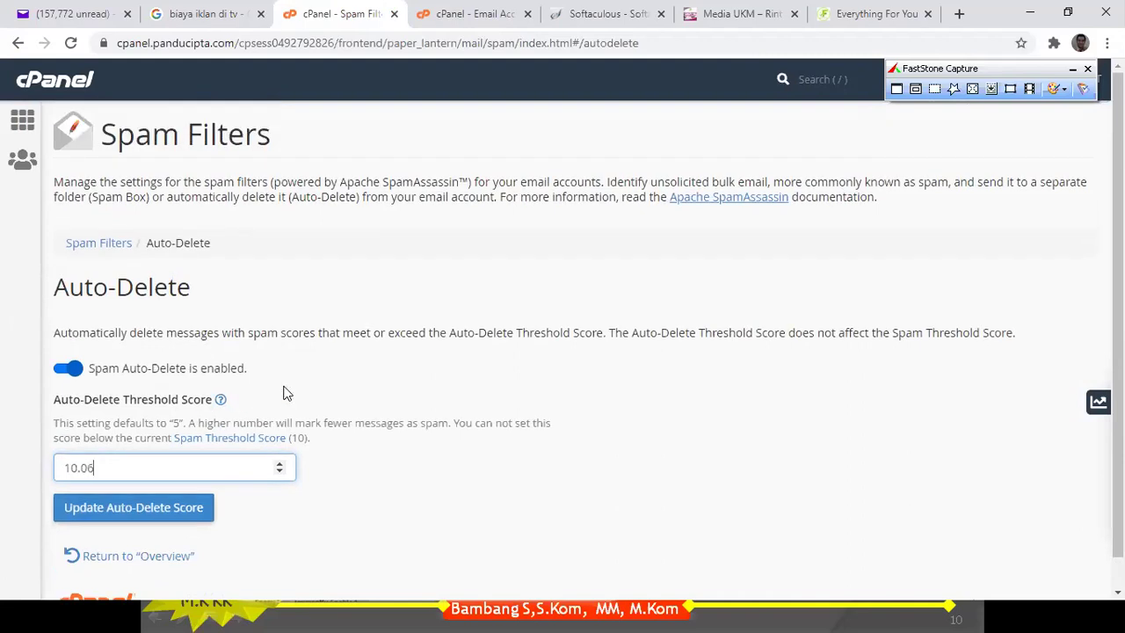
scroll(133, 211, "down", 1)
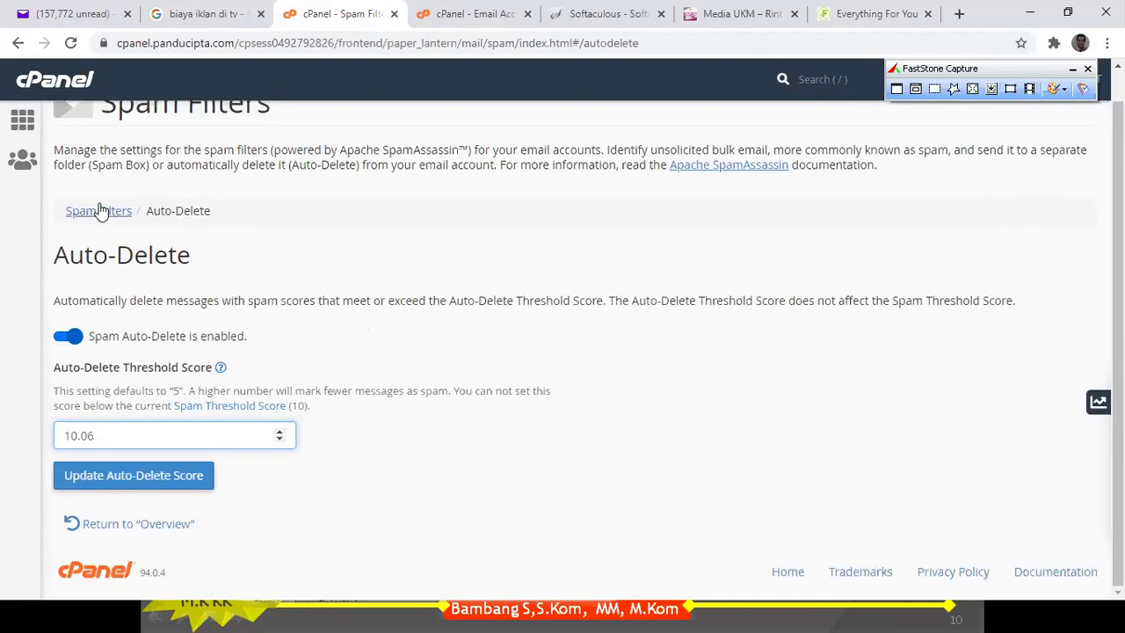
double_click(105, 208)
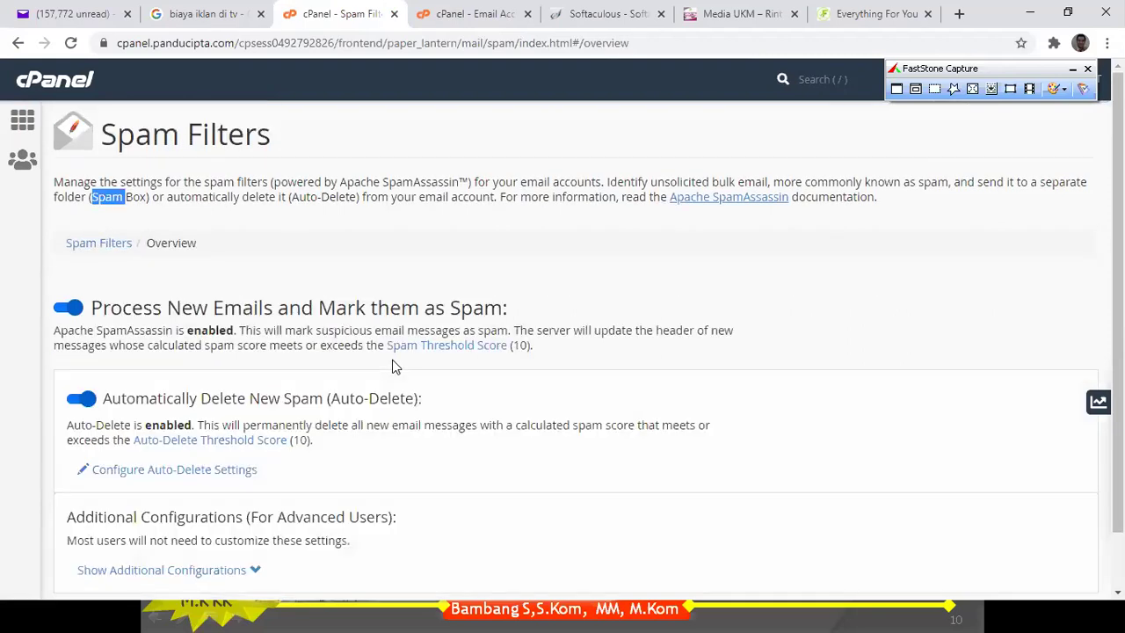
Look over the Spam Filters overview and return to the cPanel main page
scroll(390, 362, "down", 2)
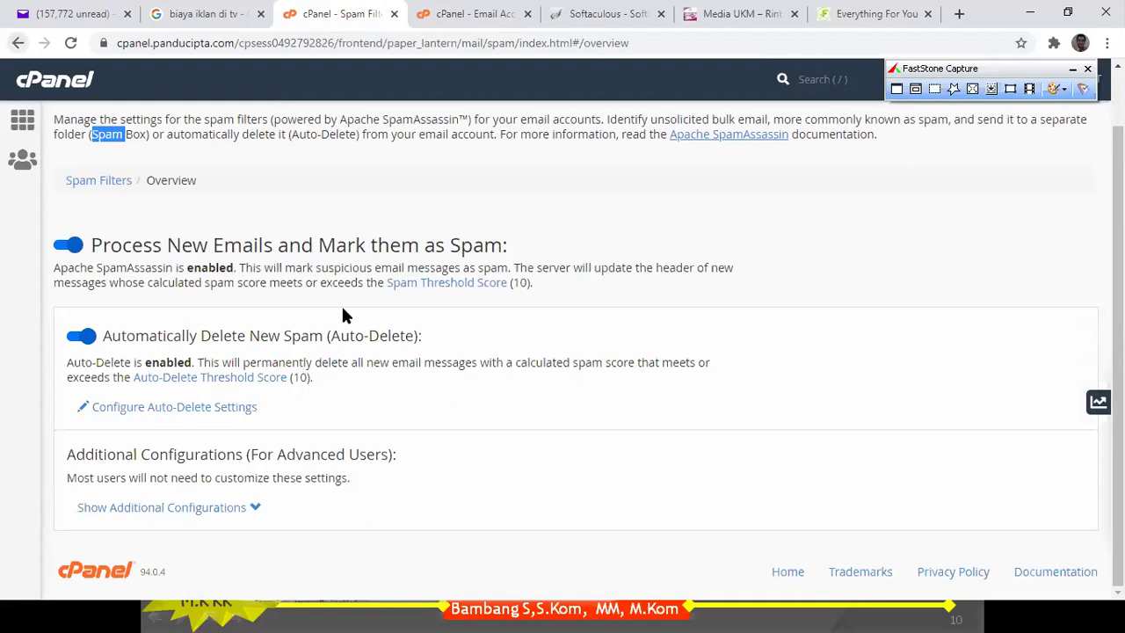
key("F5")
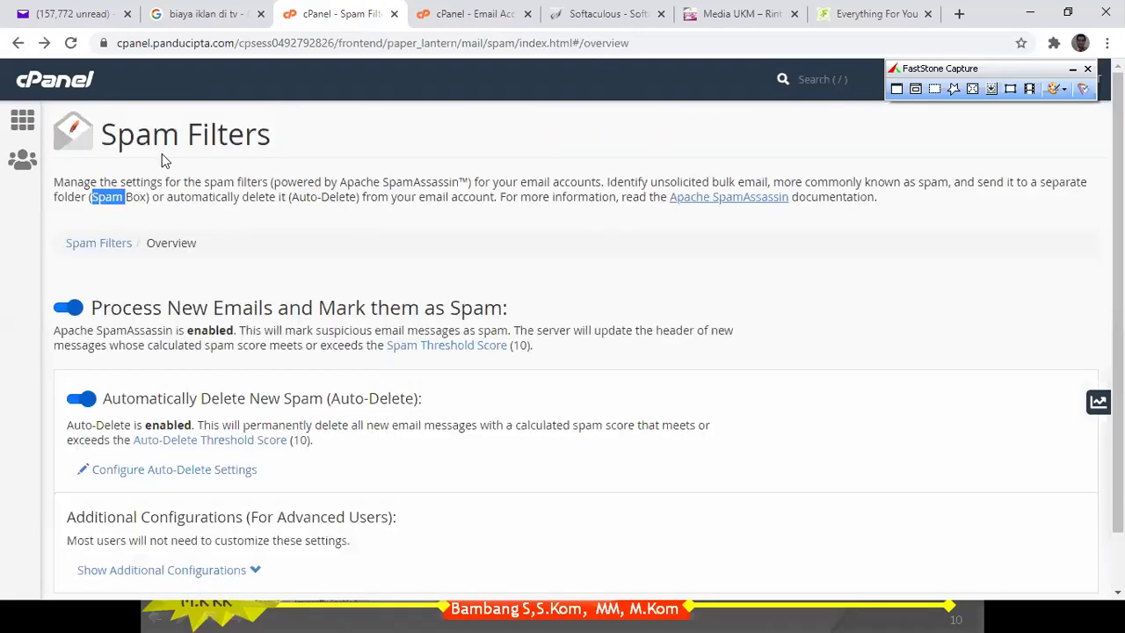
key("alt+Left")
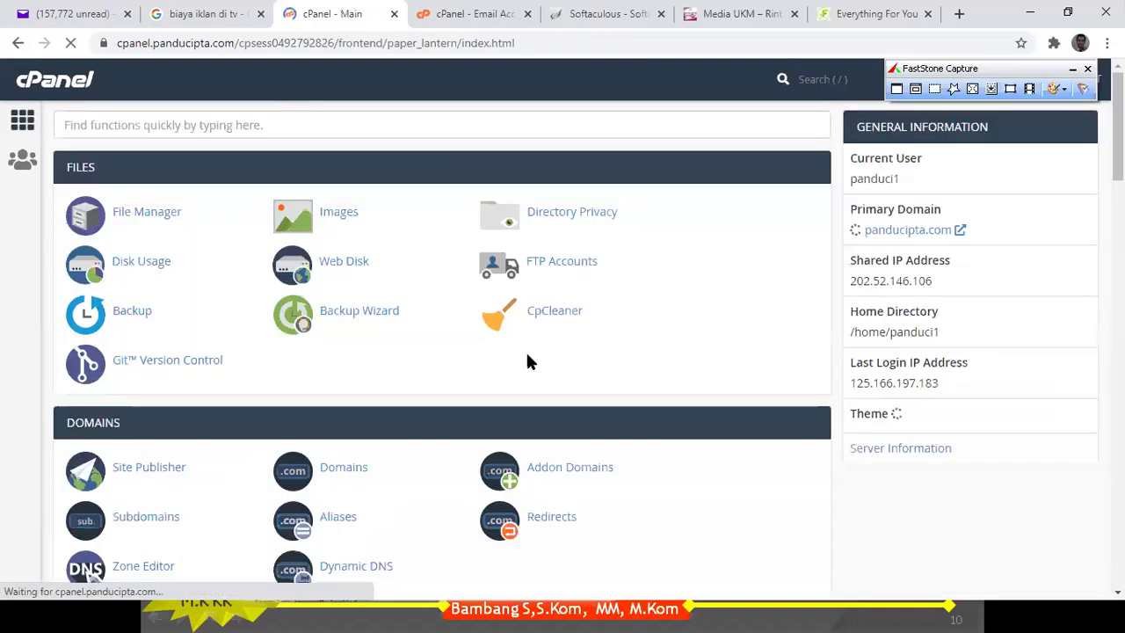
Reopen Spam Filters from the Email section and open the Spam Threshold Score adjustment page
scroll(558, 369, "down", 3)
scroll(565, 373, "down", 3)
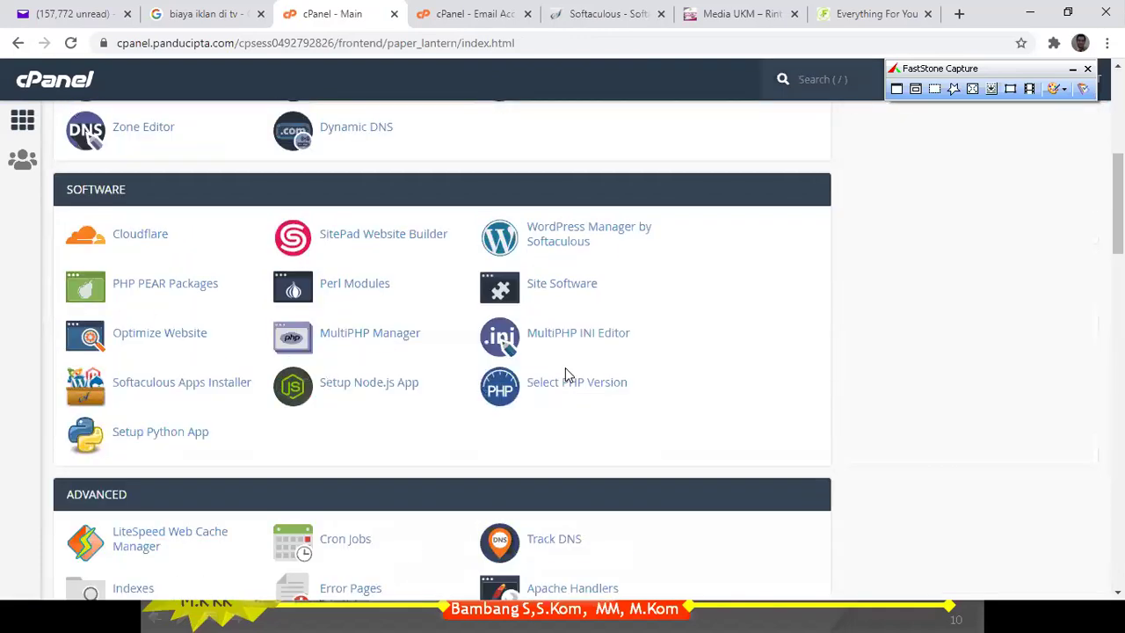
scroll(567, 373, "down", 6)
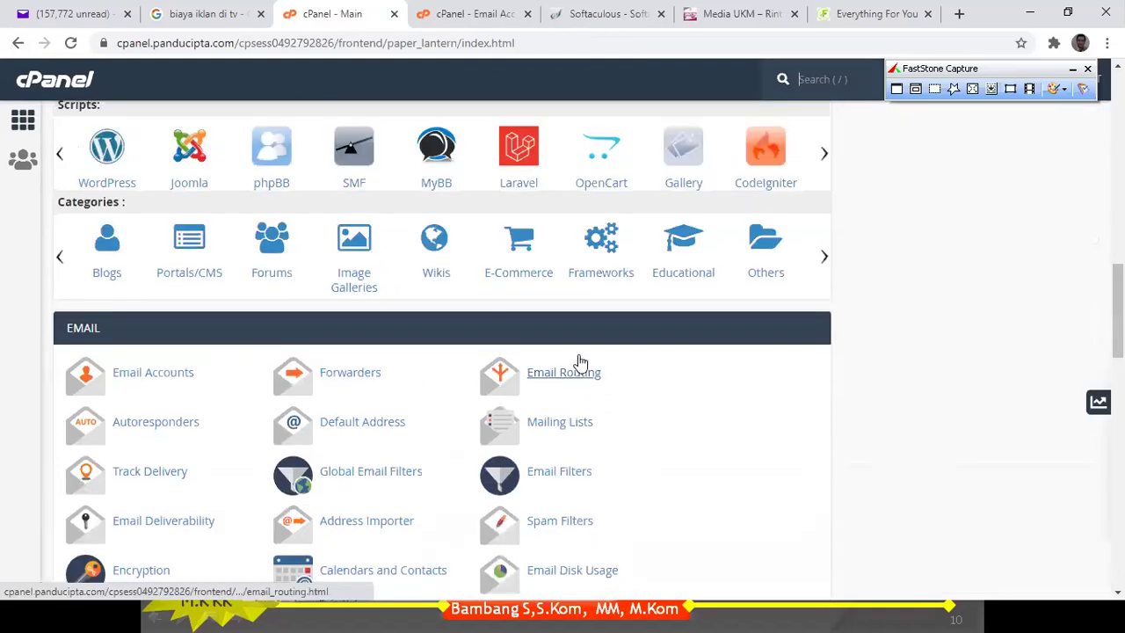
scroll(557, 304, "down", 3)
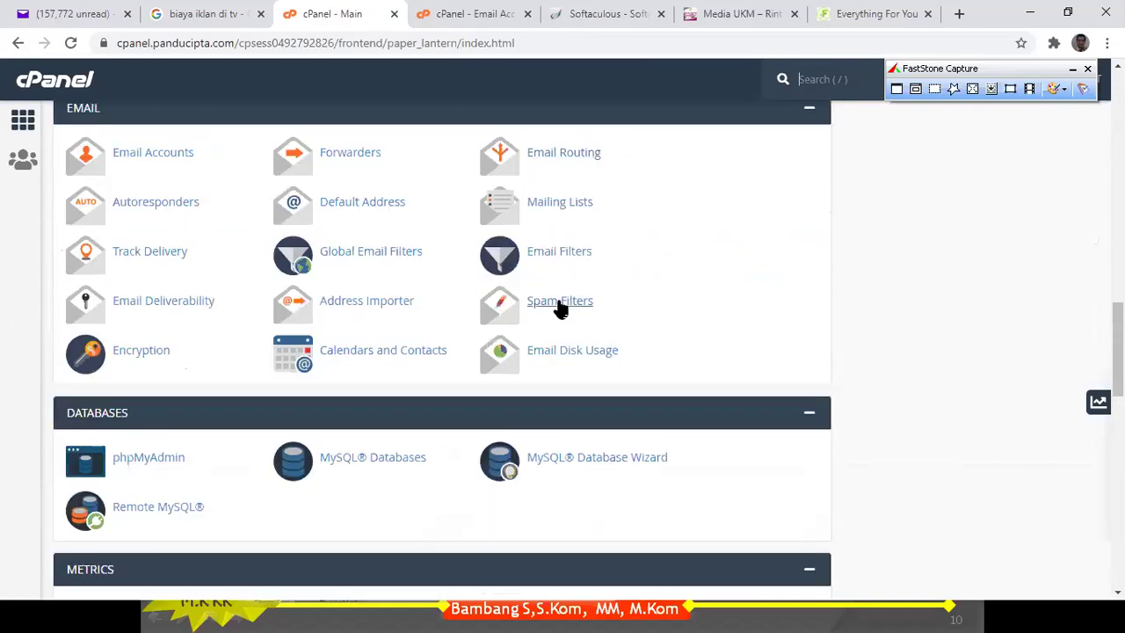
left_click(559, 303)
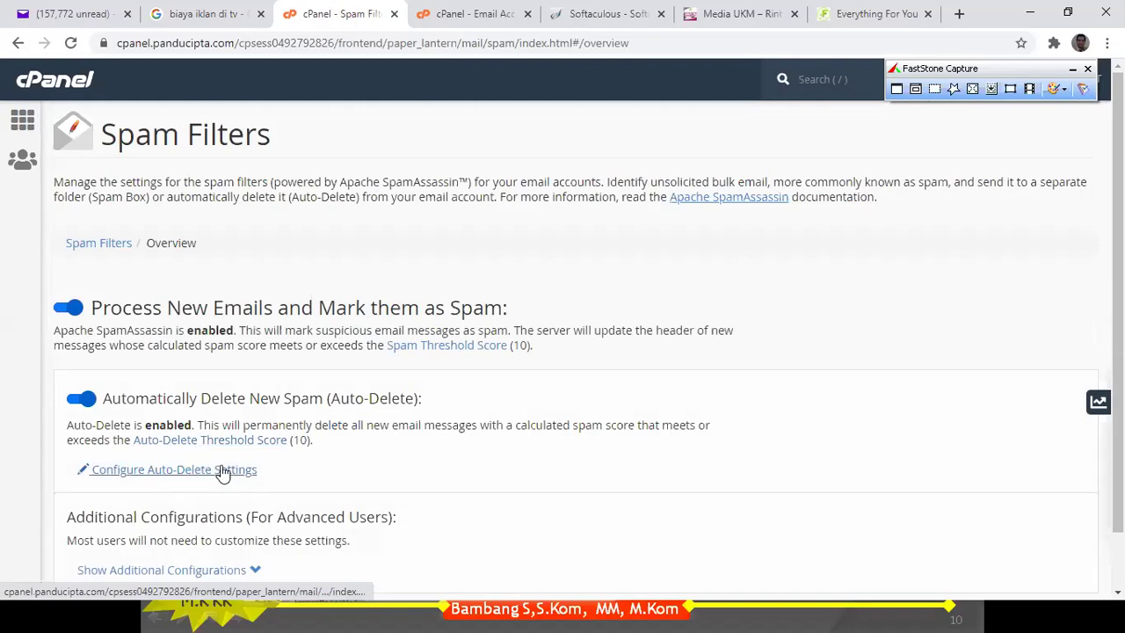
left_click(442, 347)
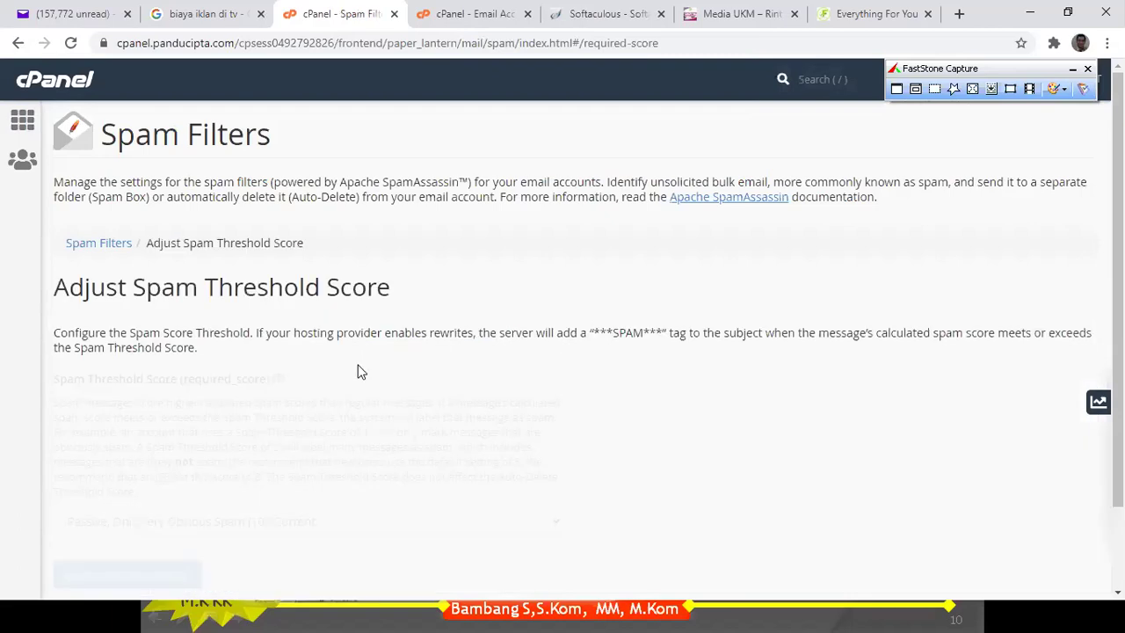
Examine the preset options offered for the Spam Threshold Score, from Aggressive to Custom
scroll(416, 394, "down", 1)
left_click(528, 423)
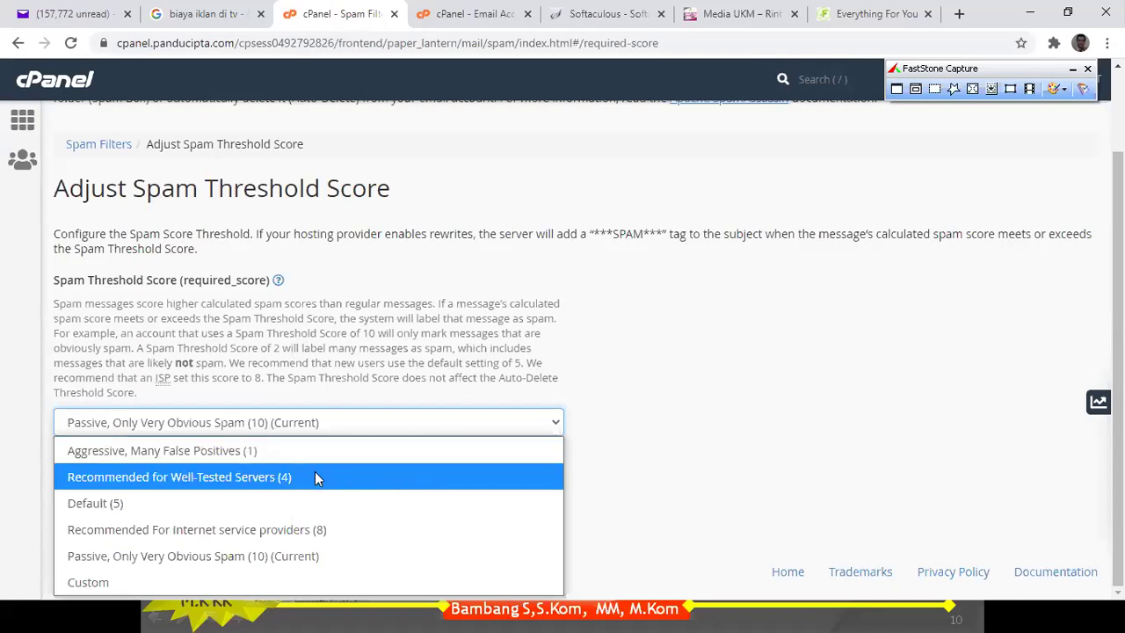
key("Up")
key("Up")
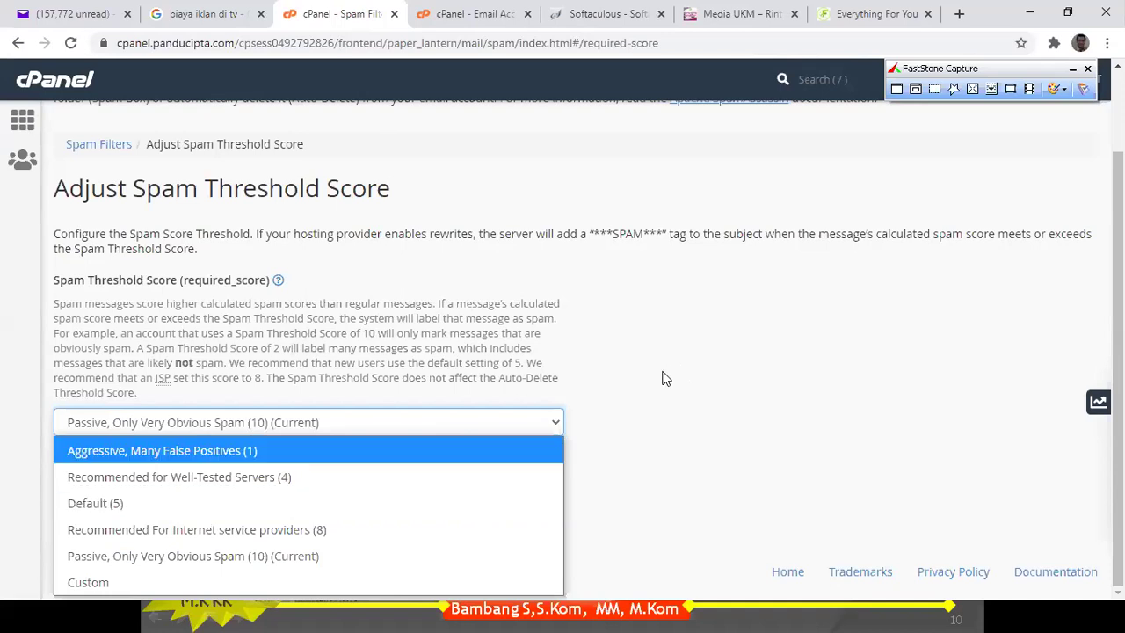
Switch to the PowerPoint slide show and compare its "Signature berdasarkan filter content" slide with the cPanel spam threshold page
key("alt+Tab")
key("alt+Tab")
key("alt+Tab")
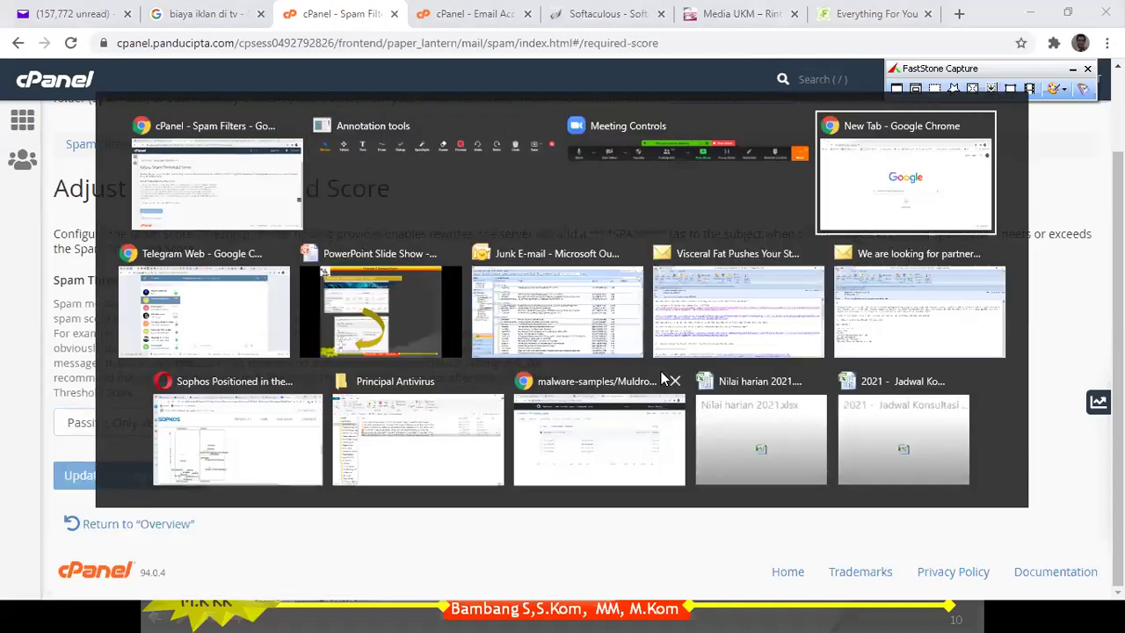
left_click(431, 341)
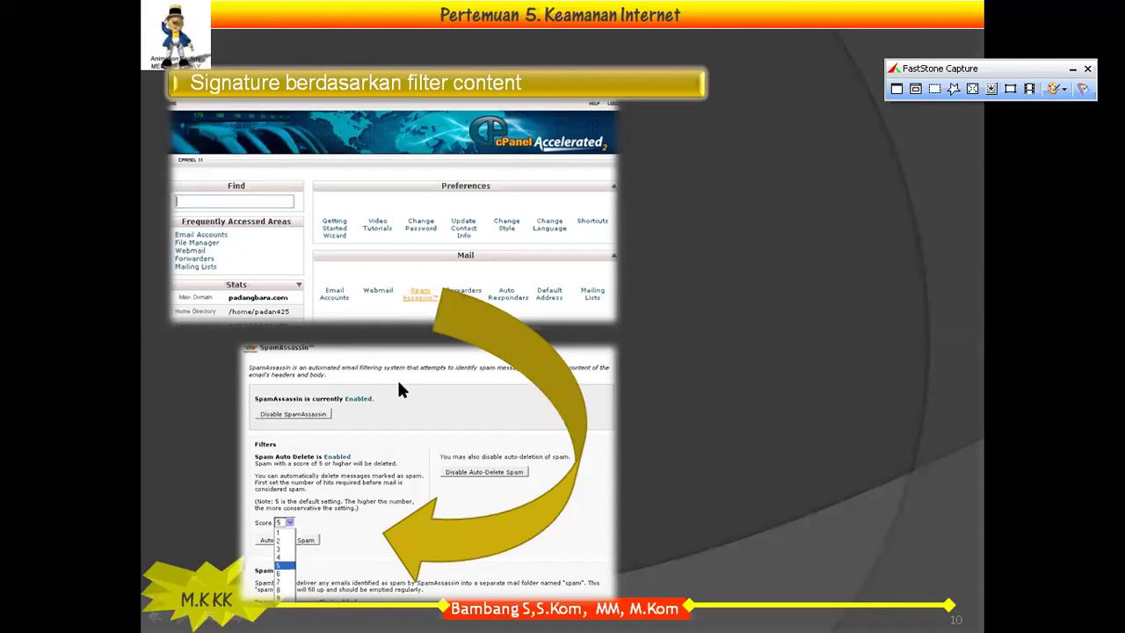
key("alt+Tab")
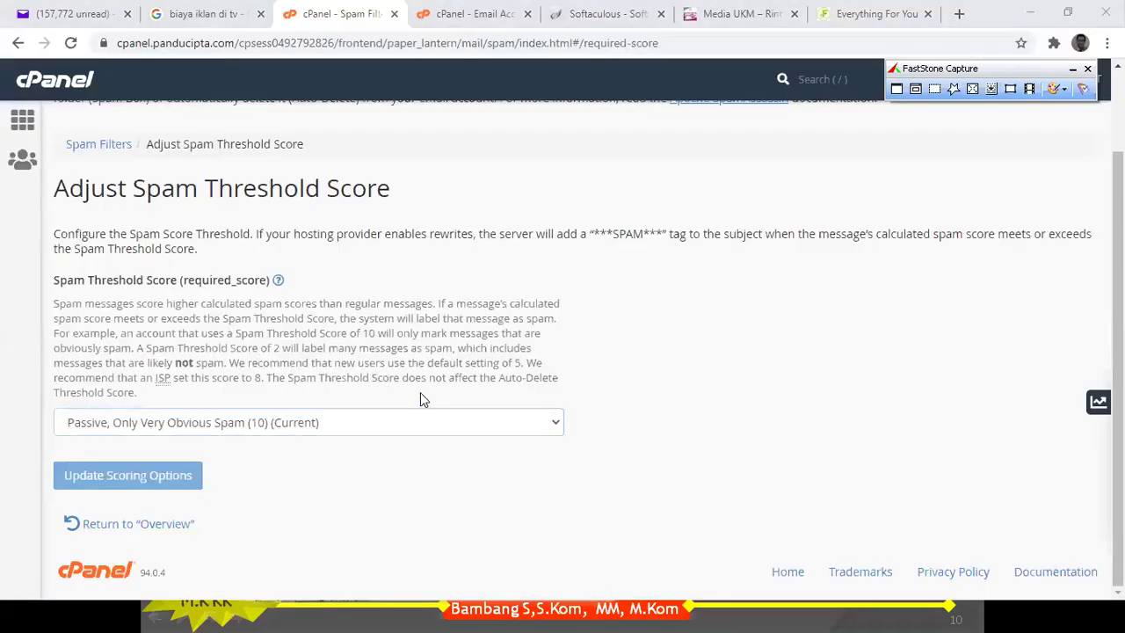
key("alt+Tab")
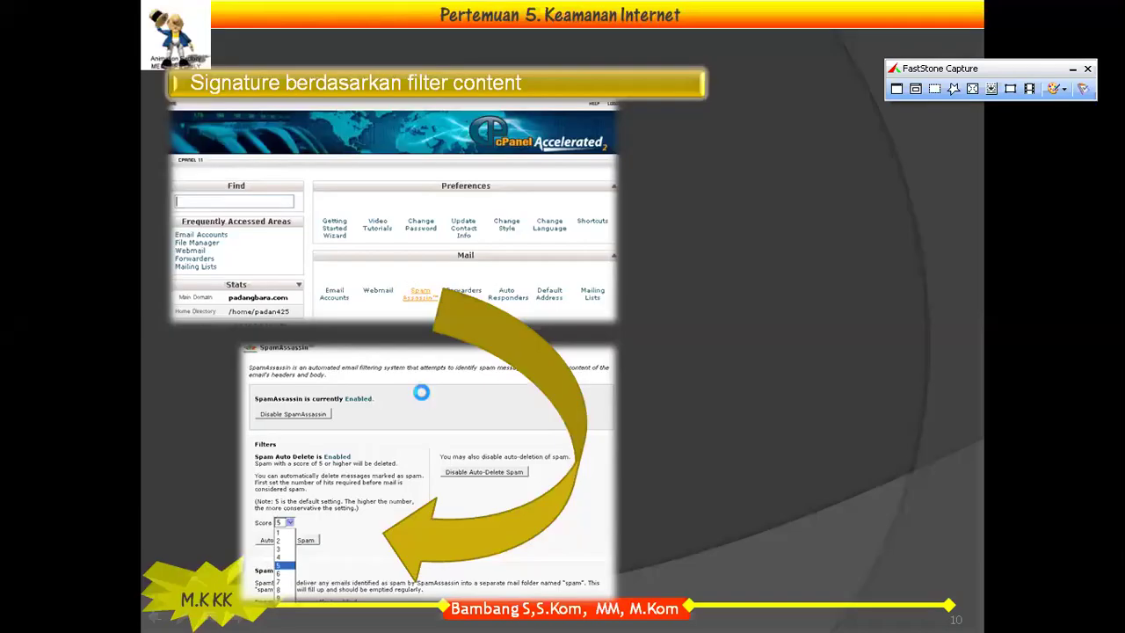
Review the spam-handling slides from content filtering to Bayesian content filtering, and return to the first "Penanganan SPAM" slide on filtering methods
key("Left")
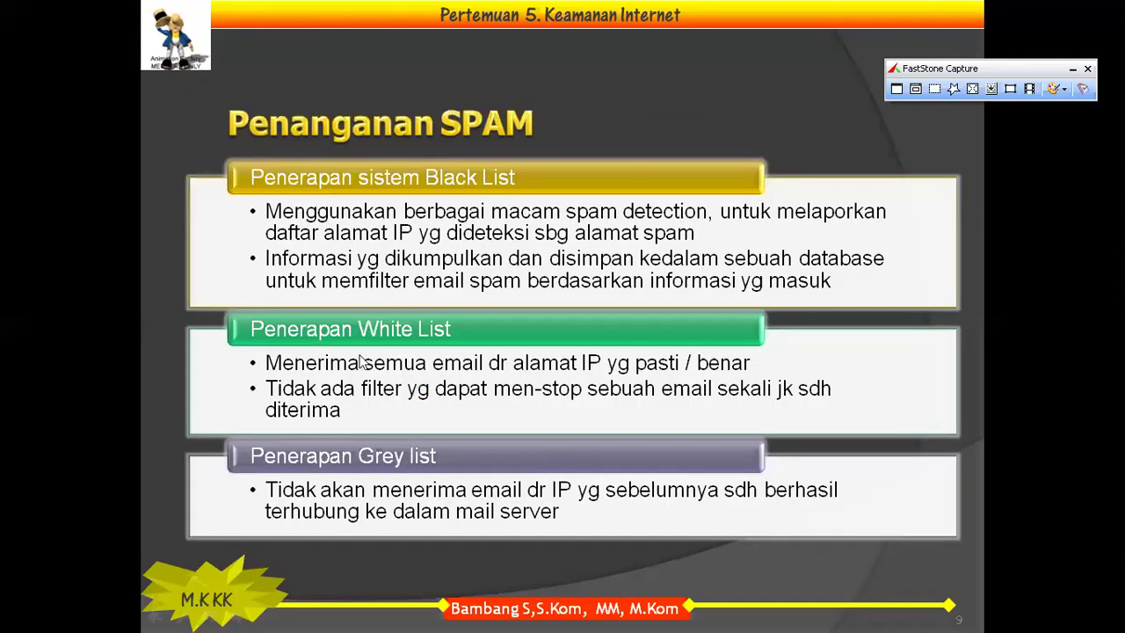
key("Left")
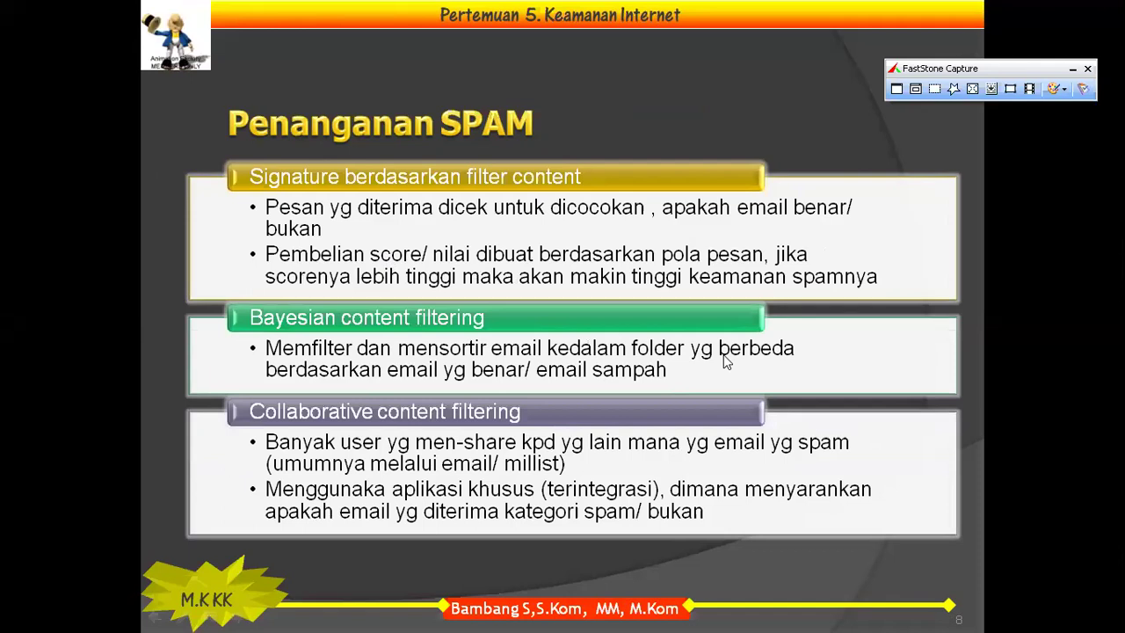
left_click(611, 362)
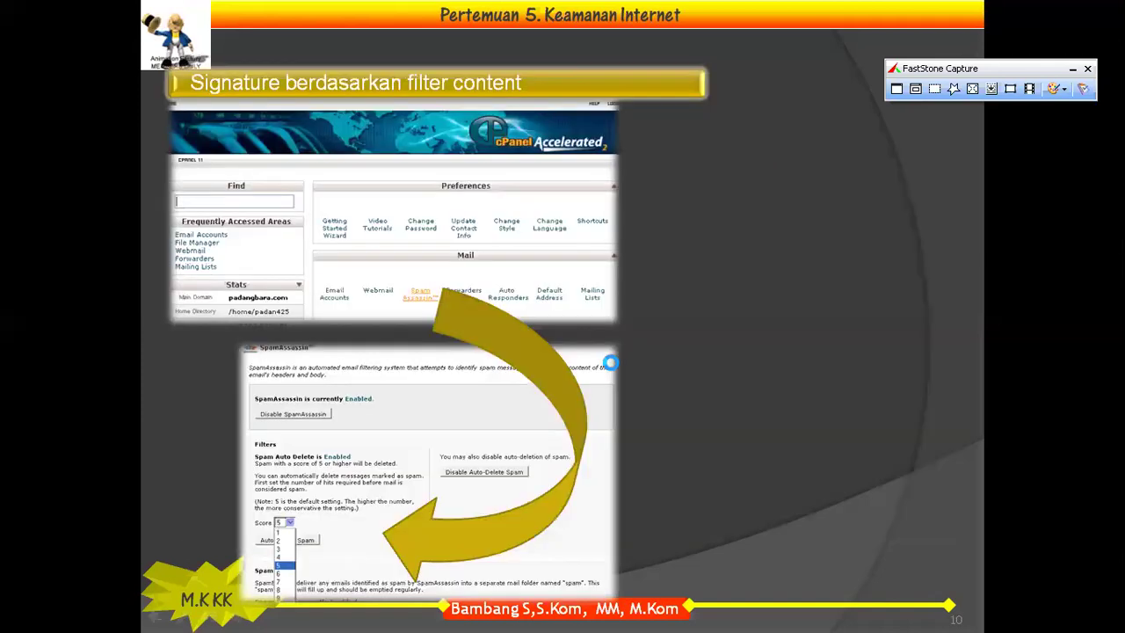
left_click(562, 363)
left_click(344, 387)
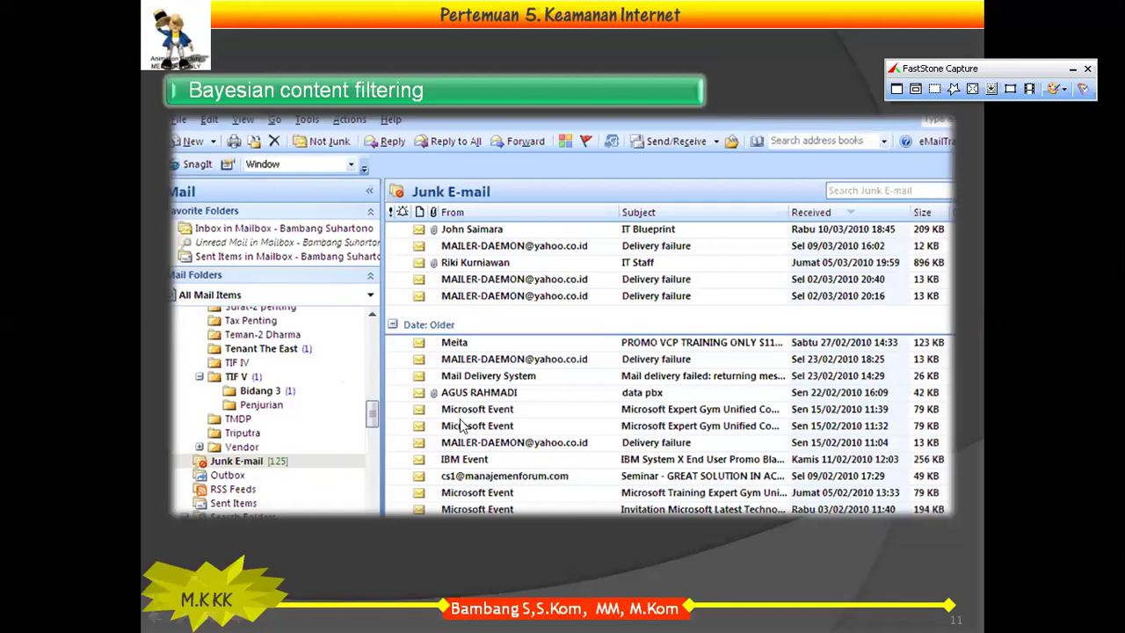
key("Page_Up")
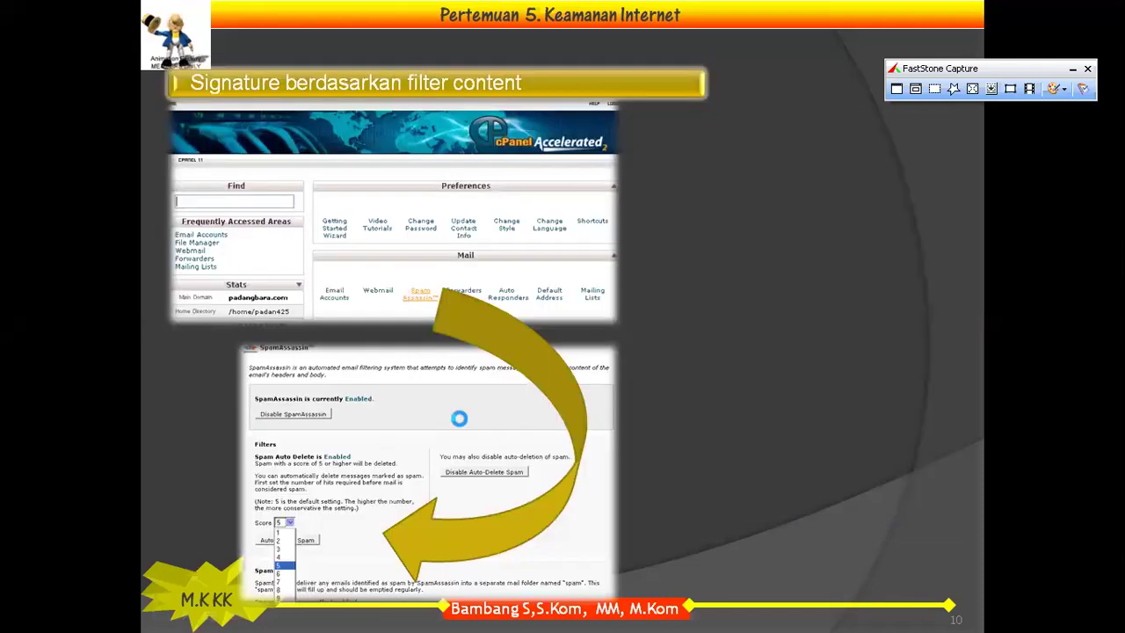
key("Page_Up")
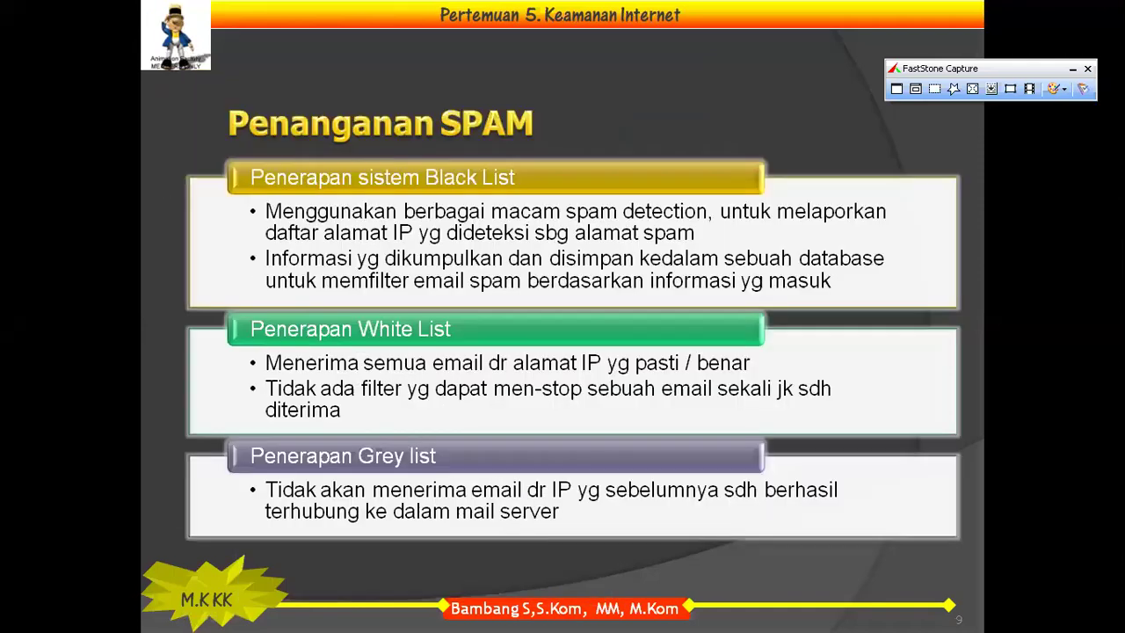
key("Page_Up")
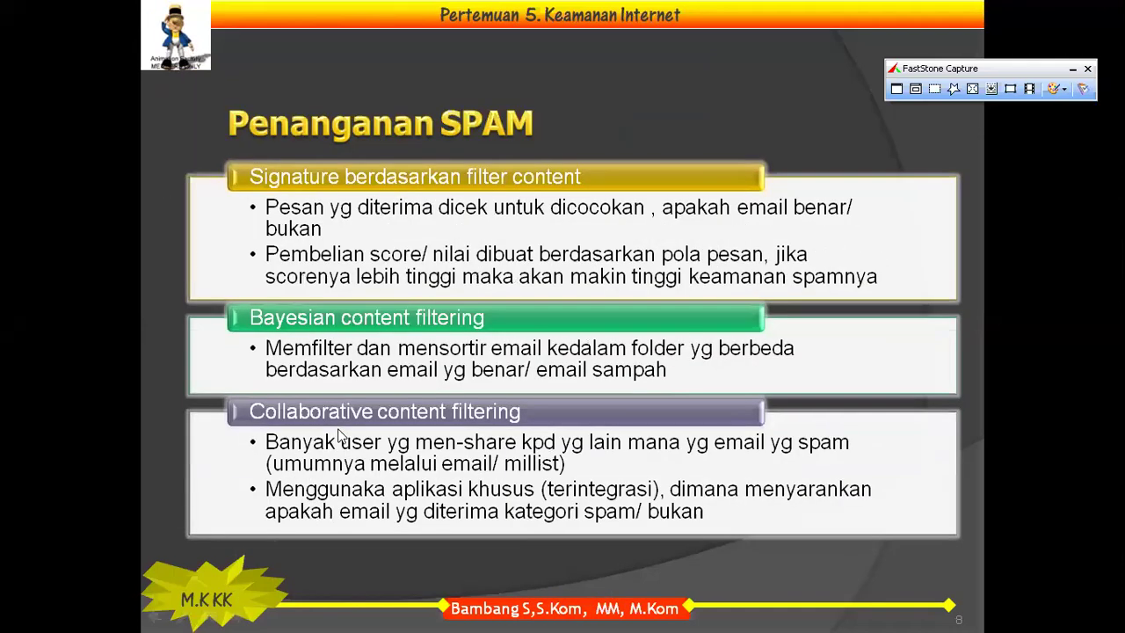